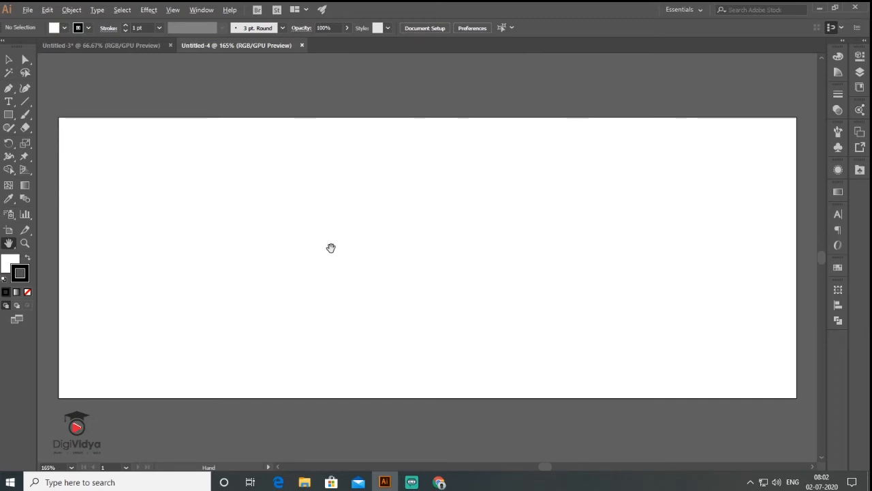
Draw tall rectangles across the banner's right side and set their fill to None.
scroll(330, 247, down, 3)
drag(368, 275, 364, 227)
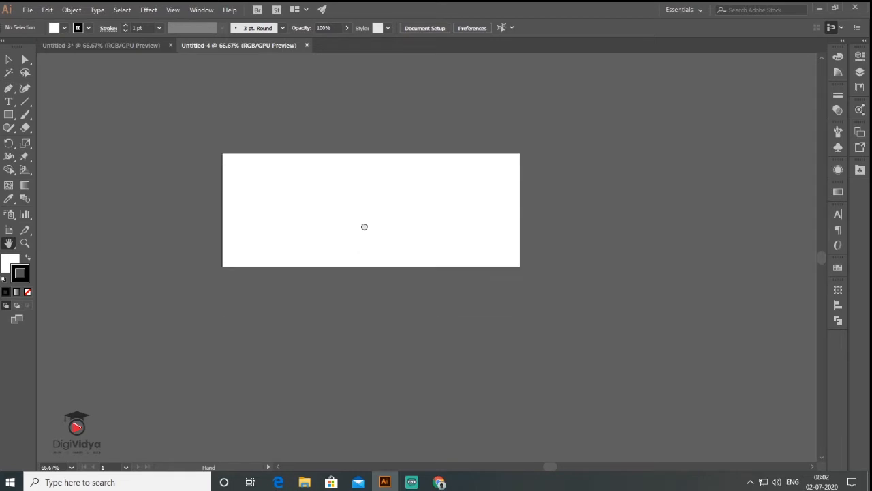
scroll(231, 207, up, 1)
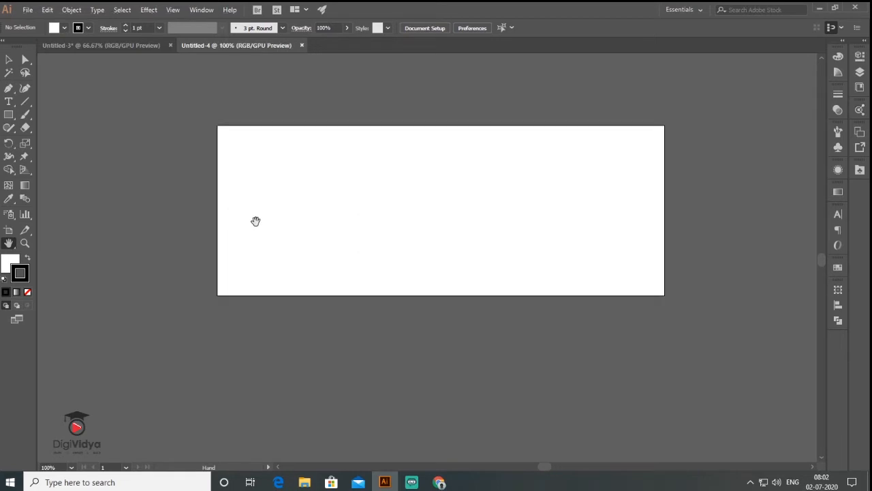
click(9, 115)
drag(441, 125, 667, 270)
click(9, 59)
click(27, 291)
click(730, 239)
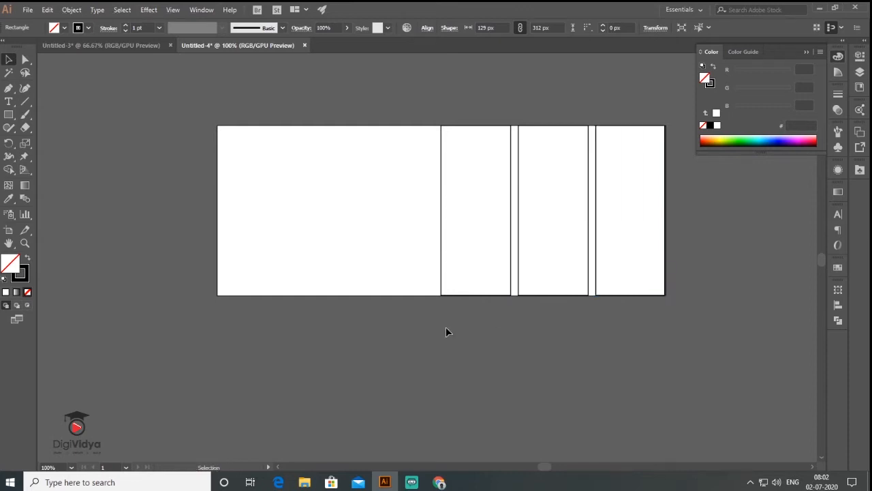
Select all three rectangles and pick their top anchor points with Direct Selection.
key(ctrl+a)
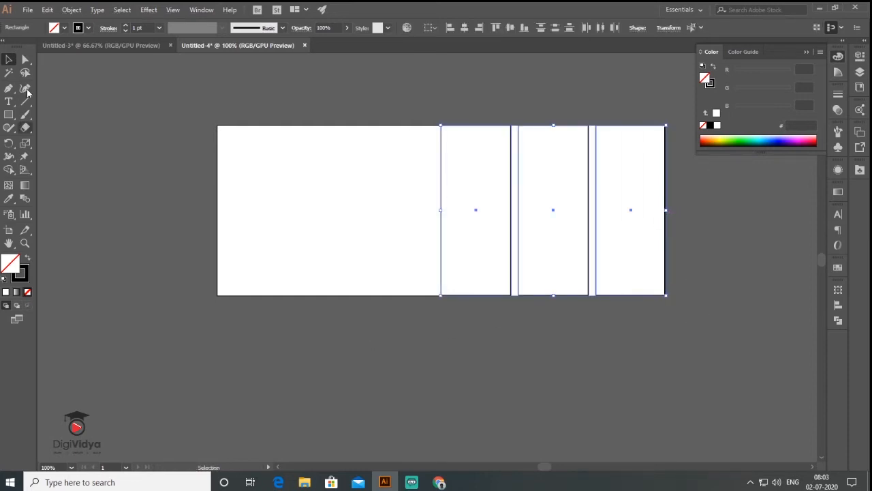
click(24, 60)
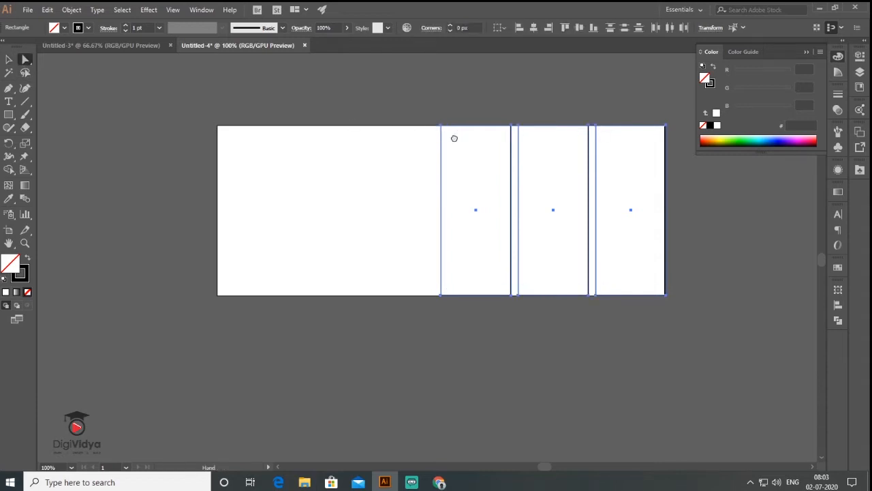
drag(454, 138, 321, 184)
drag(266, 149, 545, 181)
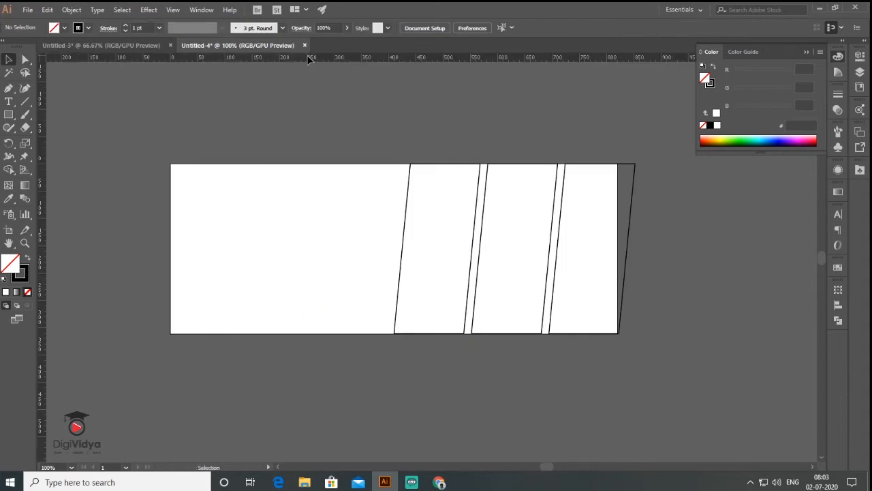
Change the rulers to artboard rulers from the View menu.
click(173, 10)
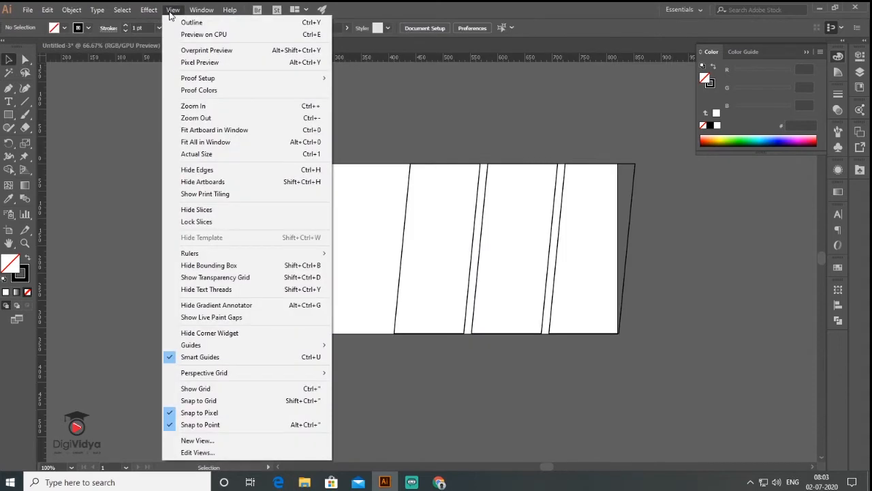
mouse_move(314, 254)
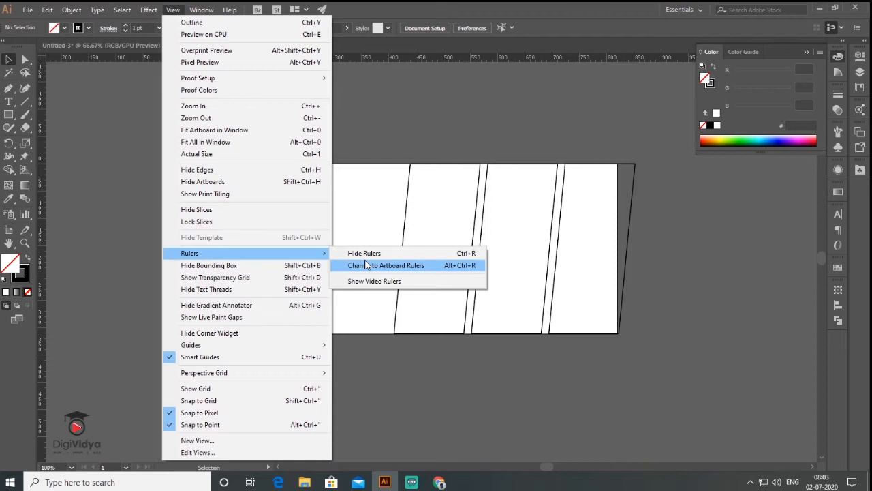
click(366, 265)
Drag guides from the rulers to the artboard's top, left, bottom and right edges.
drag(405, 57, 431, 172)
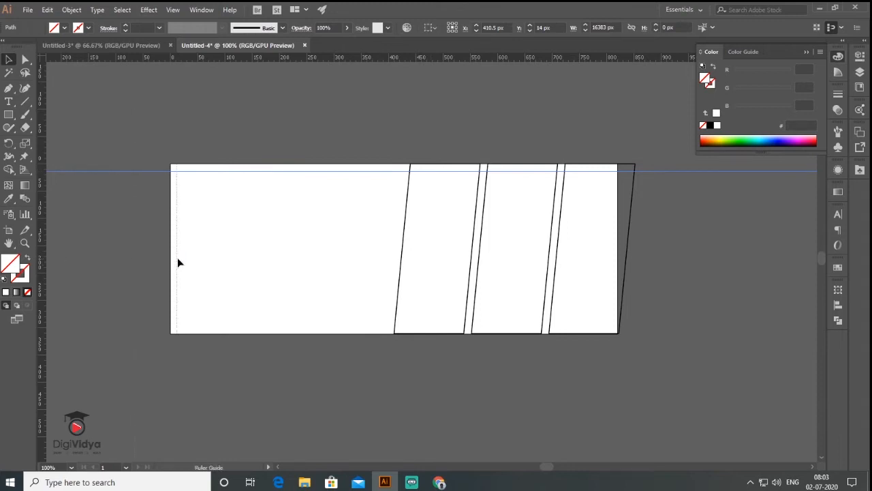
drag(179, 263, 179, 263)
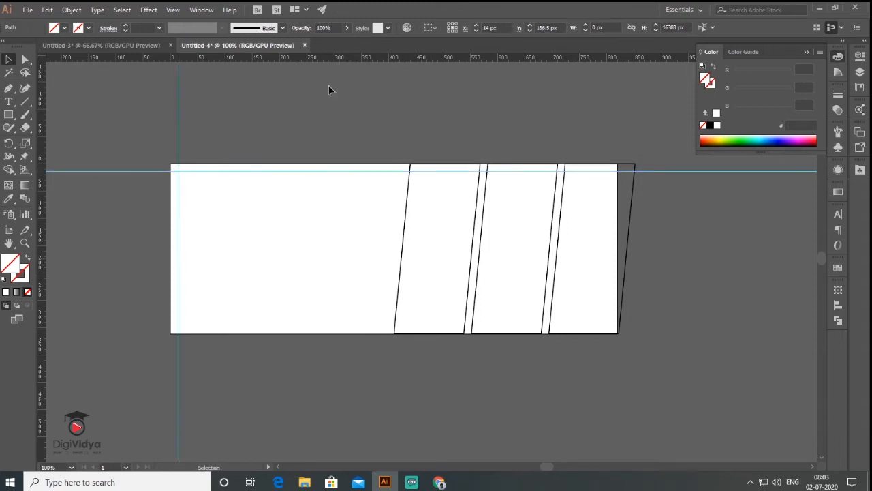
drag(336, 227, 338, 328)
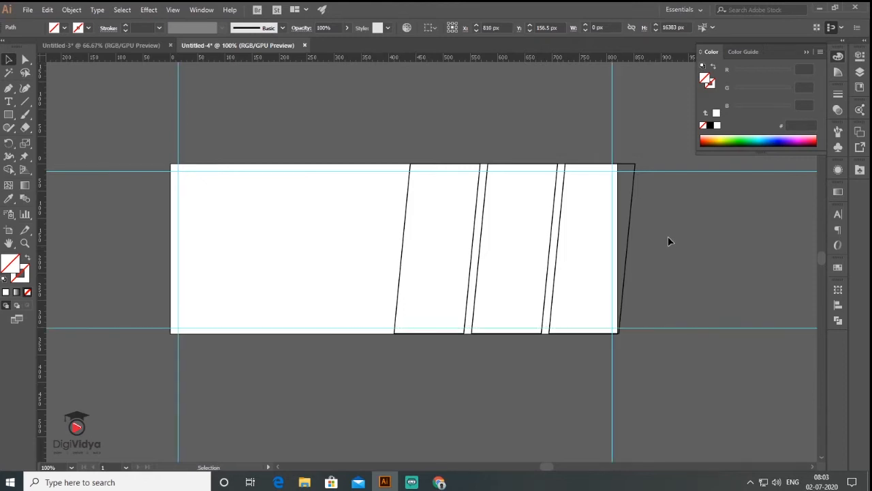
click(668, 240)
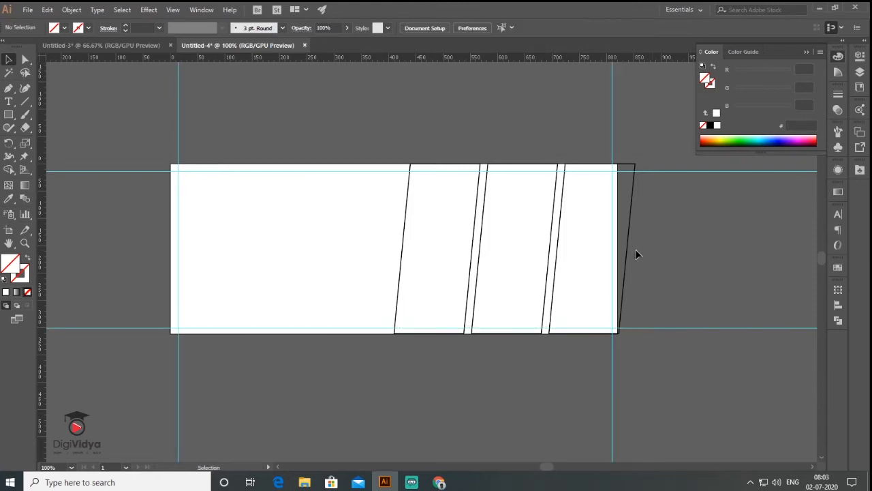
key(b)
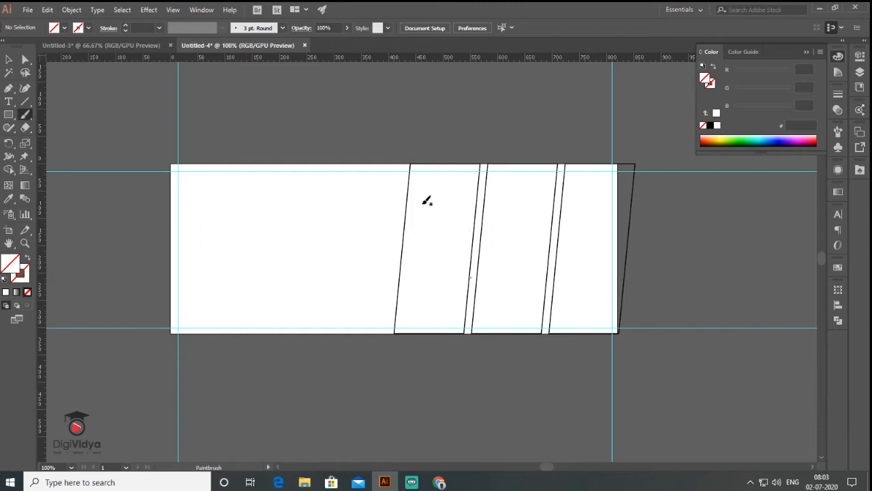
key(v)
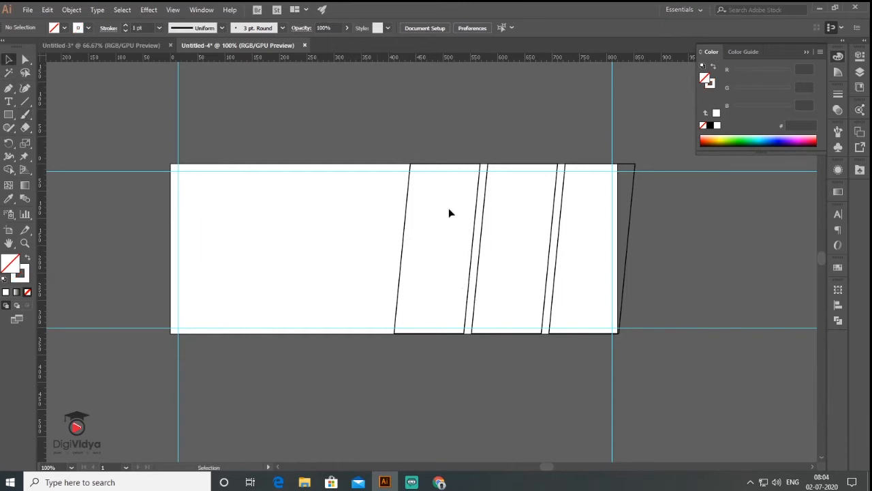
Place three photos from the Pics folder beside the artboard.
click(26, 10)
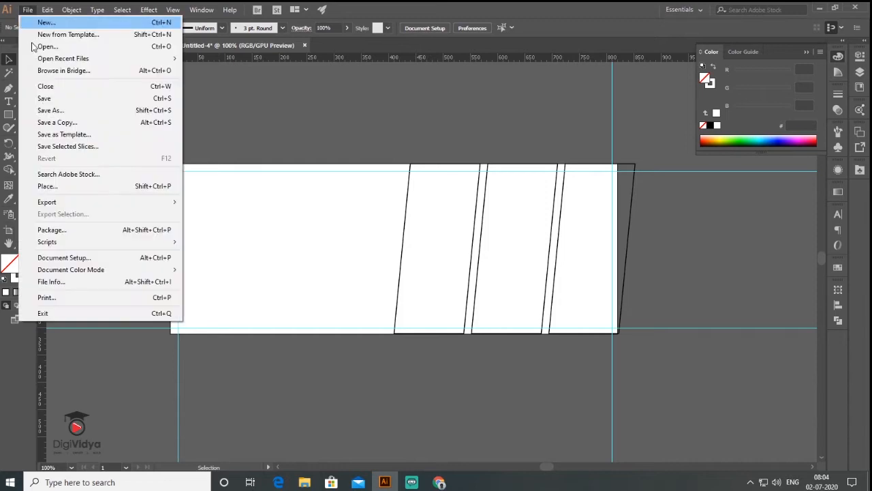
click(81, 189)
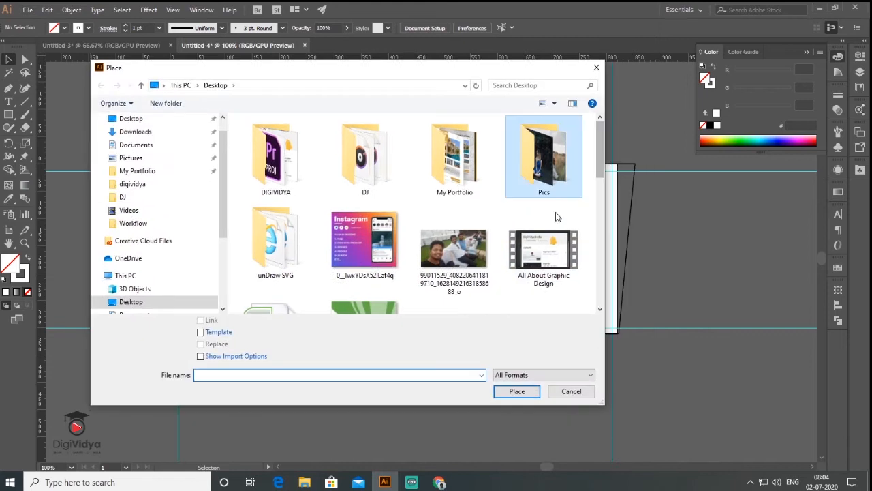
double_click(545, 163)
click(512, 150)
ctrl+click(451, 219)
ctrl+click(511, 219)
click(518, 391)
drag(507, 286, 346, 242)
click(598, 232)
click(589, 226)
click(586, 224)
Shrink the placed photos and move the bride photo onto the banner.
scroll(527, 216, down, 6)
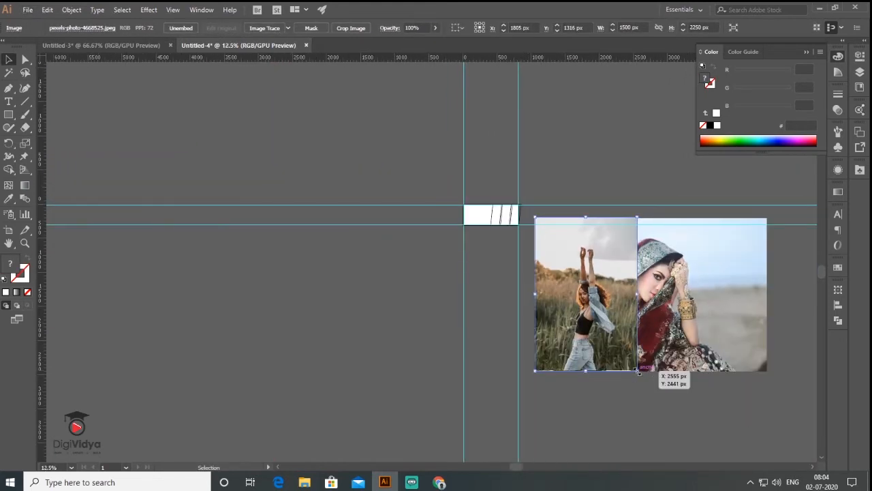
drag(778, 399, 579, 257)
scroll(521, 211, up, 5)
scroll(550, 256, down, 1)
click(617, 340)
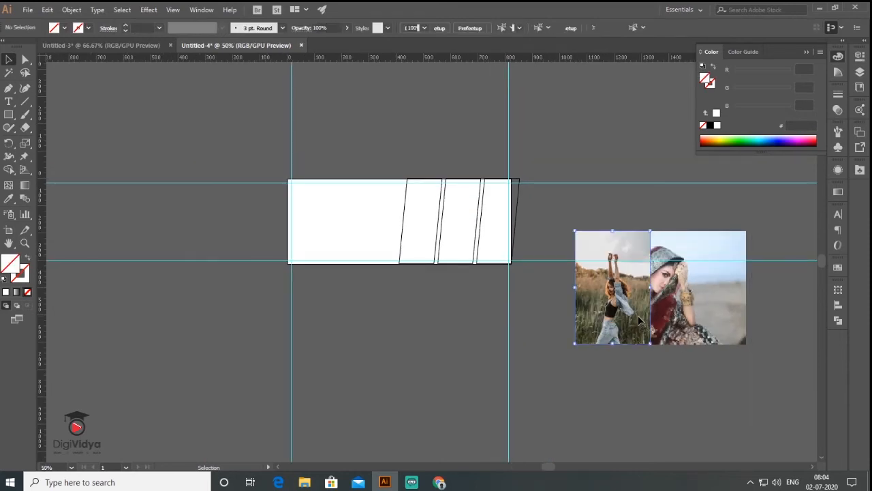
drag(669, 307, 428, 363)
drag(437, 393, 433, 269)
Send the bride photo to back, scale it, and clip it into the first slanted panel.
right_click(422, 226)
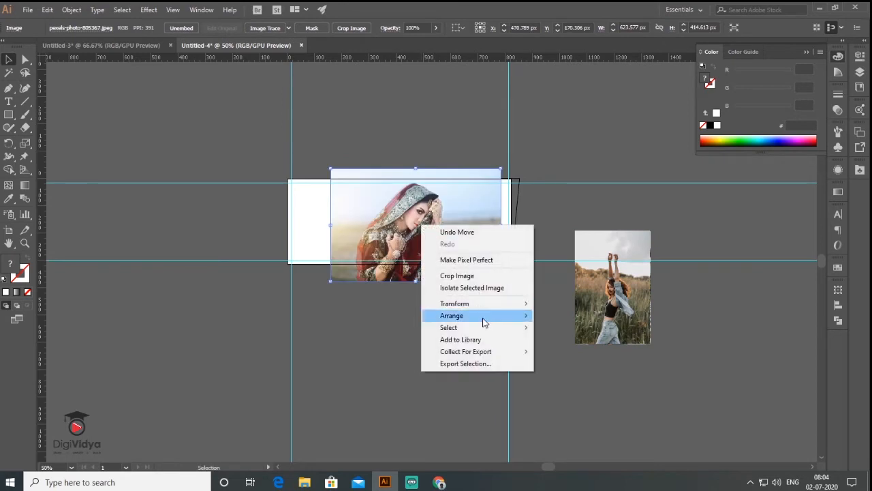
mouse_move(484, 321)
click(553, 351)
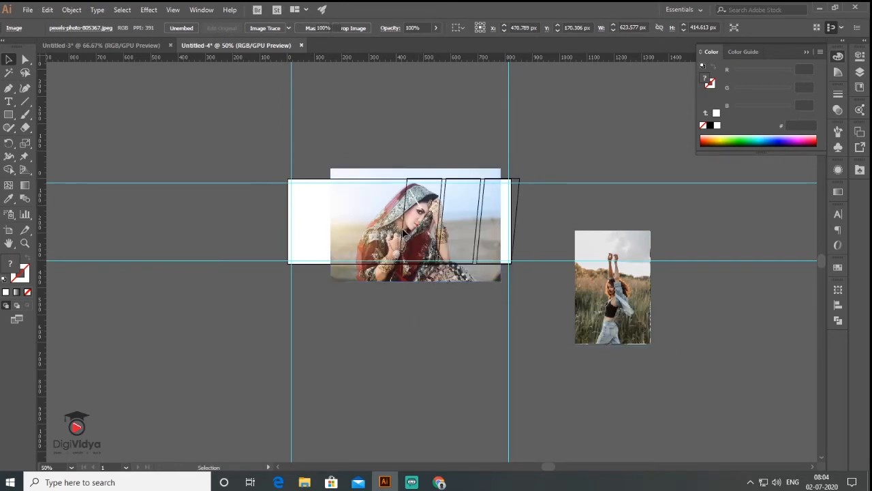
scroll(402, 232, up, 2)
click(270, 344)
click(259, 334)
drag(260, 337, 301, 330)
drag(600, 109, 575, 124)
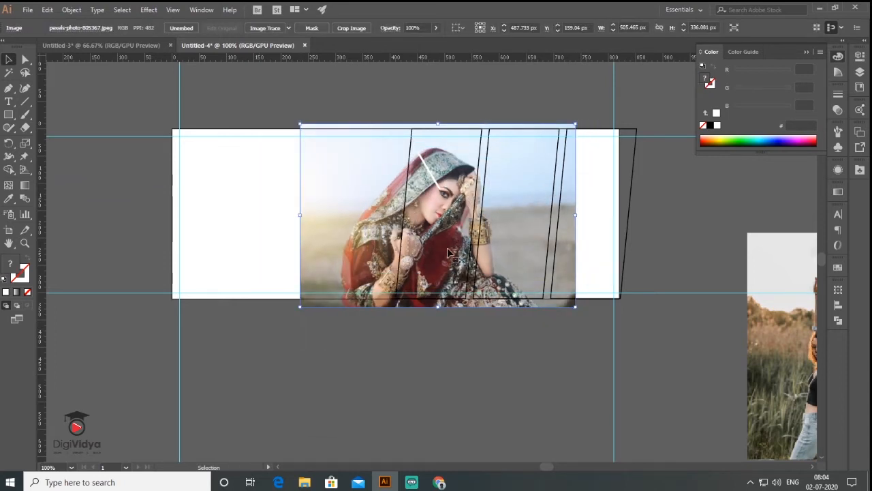
shift+click(403, 217)
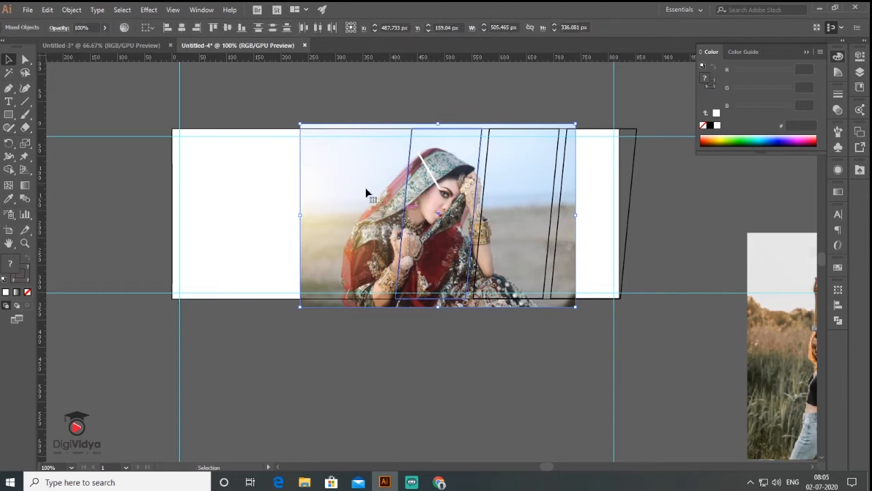
click(71, 10)
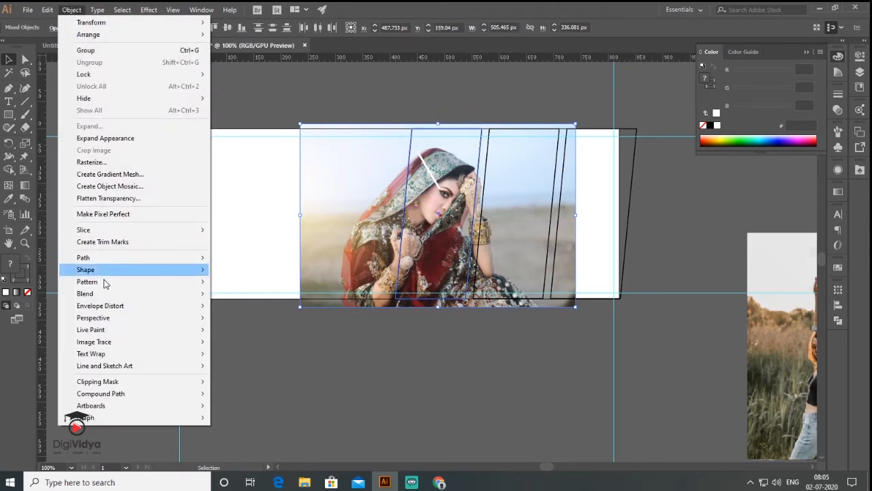
mouse_move(130, 386)
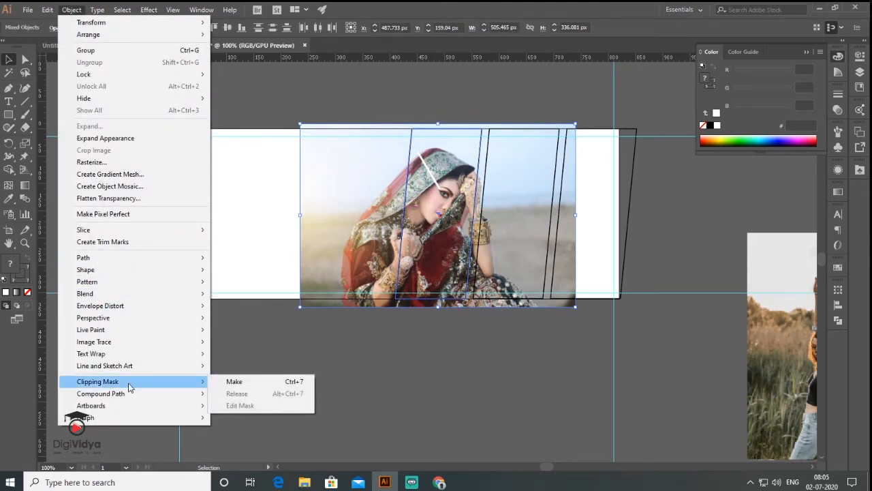
click(241, 384)
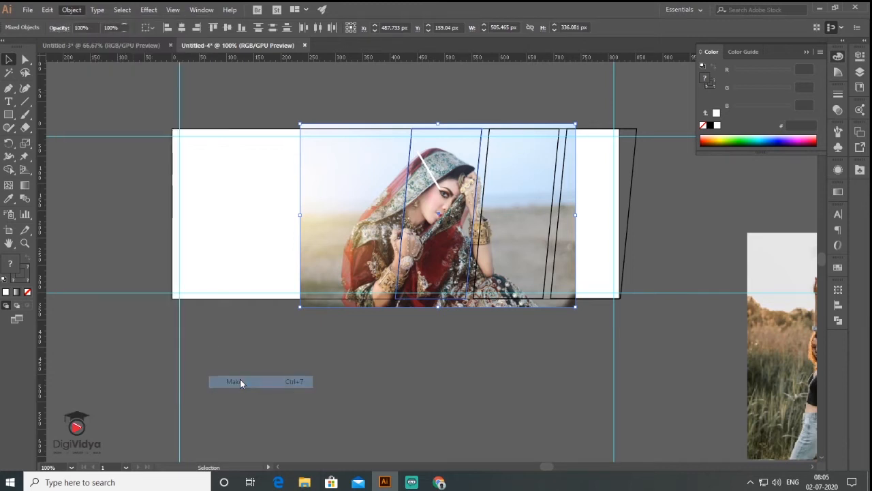
click(395, 386)
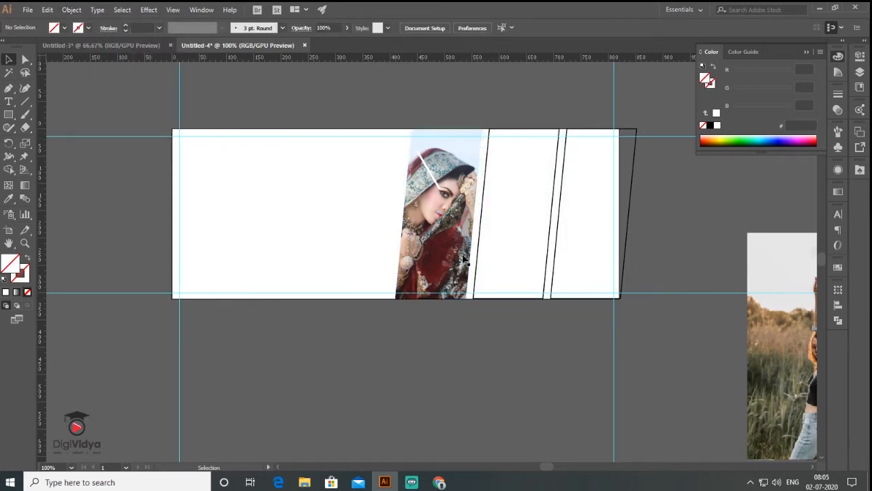
Move the field photo onto the banner, send it back, and clip it into the second panel.
drag(461, 370, 388, 360)
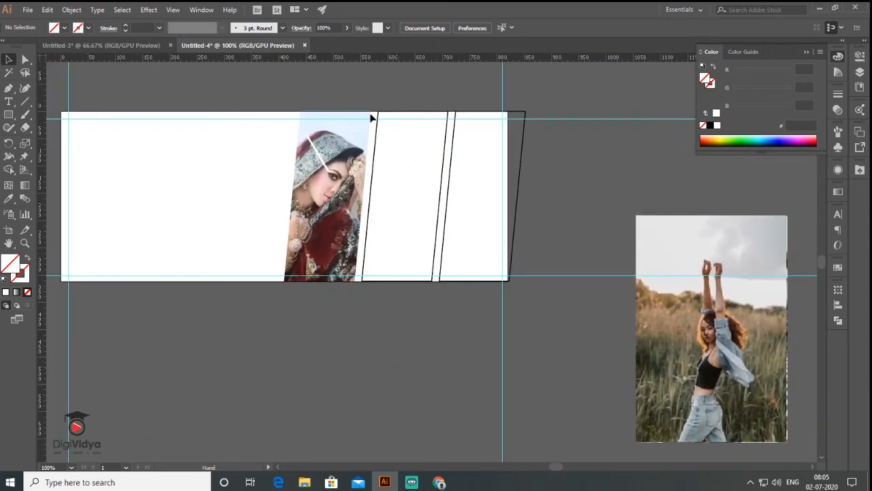
drag(726, 380, 420, 206)
right_click(419, 212)
click(563, 327)
shift+click(375, 150)
click(72, 9)
click(255, 376)
Scale the sunglasses photo over the third panel and clip it to that panel.
drag(732, 372, 498, 247)
drag(405, 92, 425, 122)
drag(458, 309, 458, 290)
drag(458, 289, 428, 291)
right_click(434, 227)
click(578, 343)
drag(528, 207, 534, 207)
shift+click(486, 171)
click(72, 10)
click(239, 381)
click(364, 374)
drag(206, 325, 334, 346)
drag(479, 215, 512, 239)
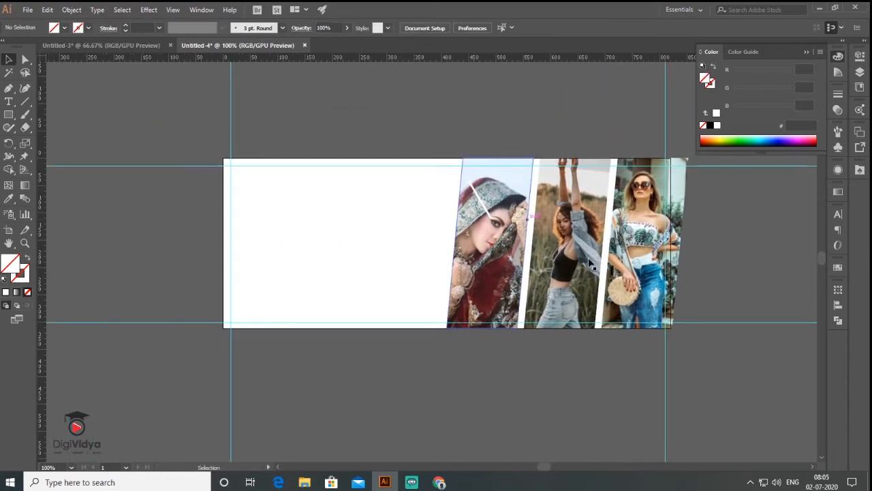
drag(452, 372, 413, 348)
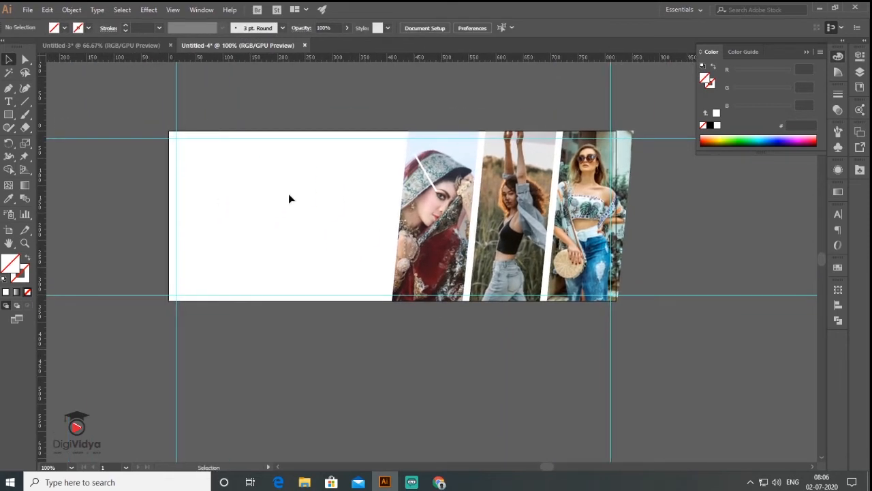
Add 'SPECIAL SUMMER' text at about 20 pt in Geometr415 Blk BT.
key(t)
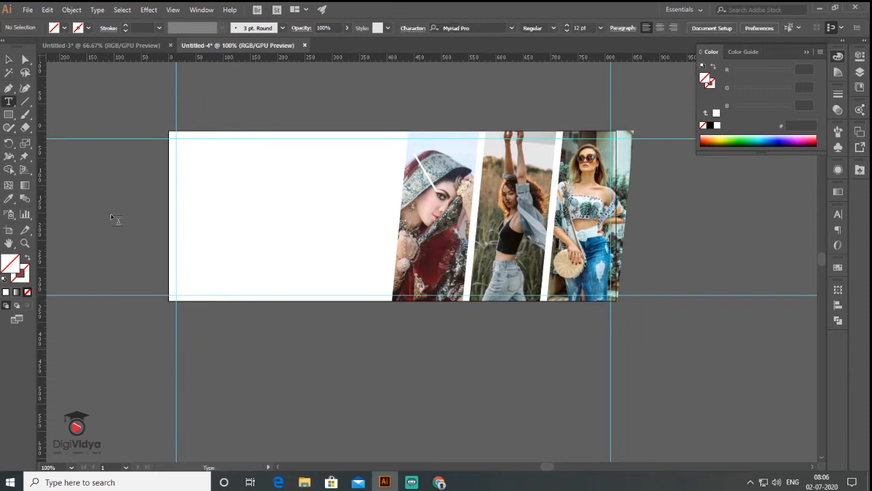
click(111, 213)
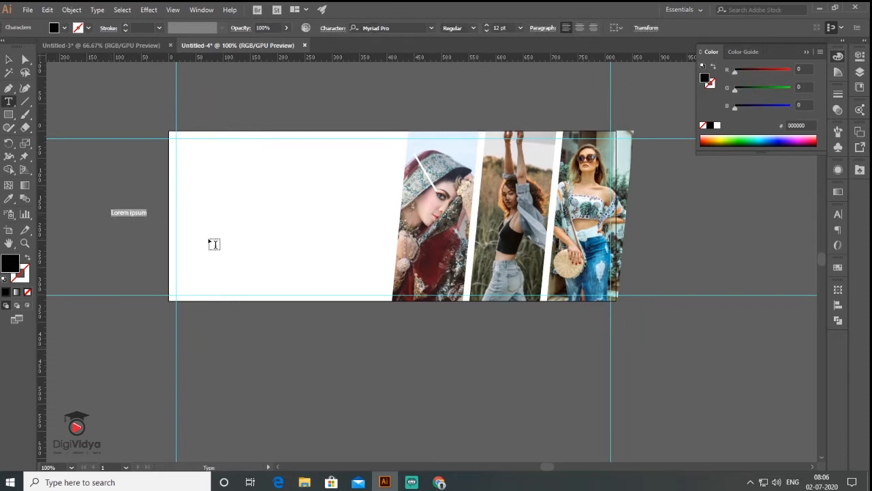
text(SPECIAL SUMMER)
key(Escape)
drag(162, 216, 195, 222)
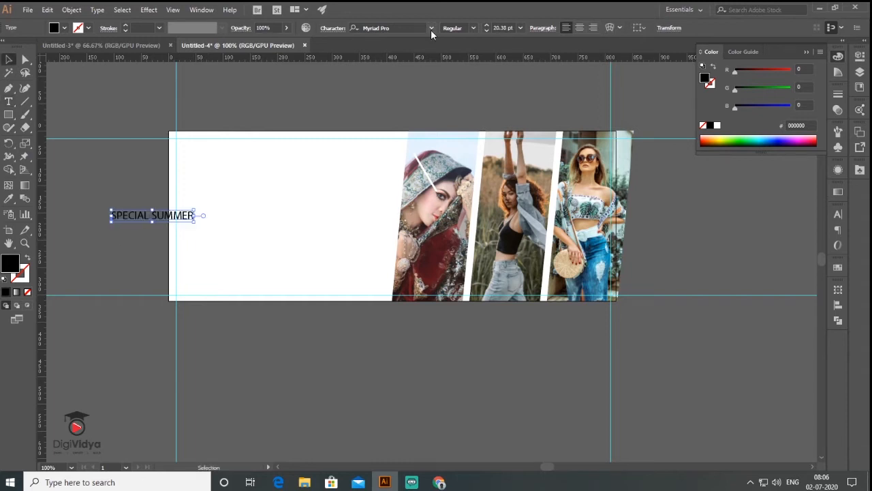
click(432, 29)
scroll(541, 92, up, 2)
click(544, 93)
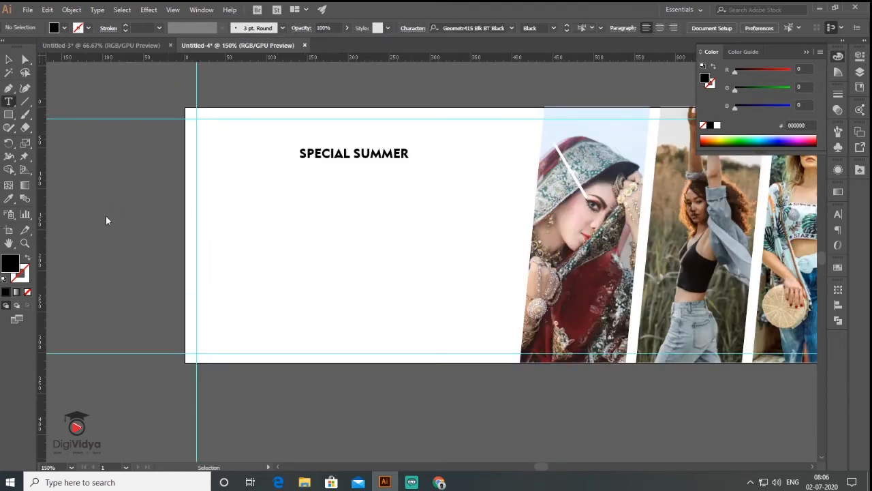
Scale the 'NEW ARRIVAL' headline to about 37 pt and enlarge it further.
click(105, 217)
drag(169, 218, 480, 204)
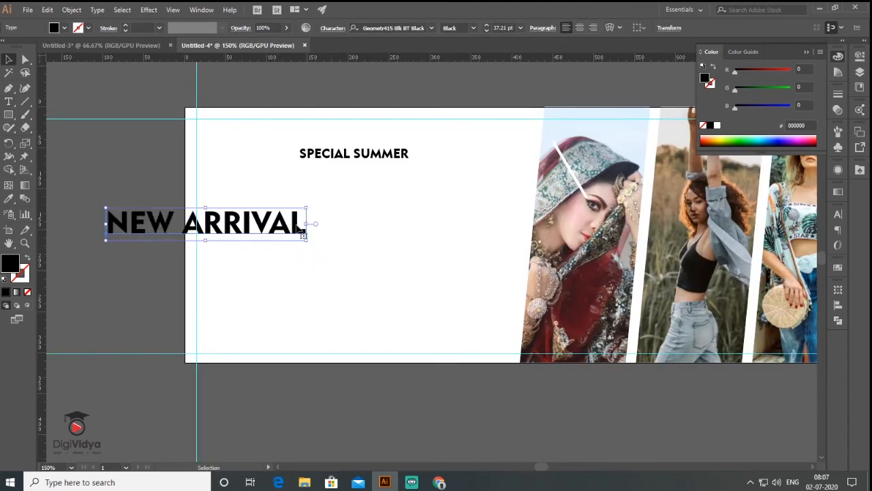
click(76, 227)
click(342, 191)
drag(354, 154, 355, 149)
Type 'Sale' in the Auto Signature script font, enlarge it, and place it under NEW ARRIVAL.
click(8, 102)
click(94, 215)
text(Sale)
click(8, 60)
click(432, 28)
click(409, 82)
click(8, 61)
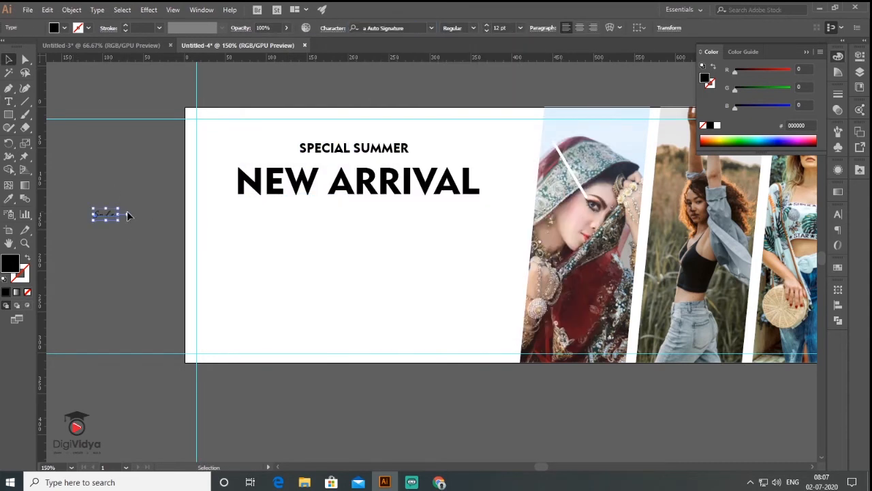
drag(119, 208, 208, 156)
drag(157, 201, 333, 198)
drag(378, 212, 440, 238)
Select all three headline texts and nudge the block down slightly.
click(281, 302)
drag(282, 305, 168, 134)
key(Down)
key(Down)
key(Down)
key(Down)
key(Down)
key(Down)
key(Down)
key(Down)
click(62, 231)
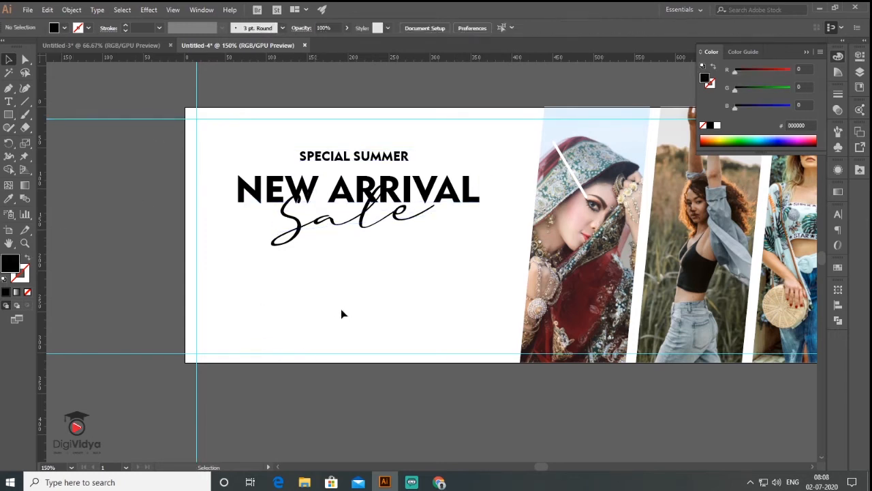
Open the Web Icons symbol library and drag out the globe and phone icons.
click(199, 12)
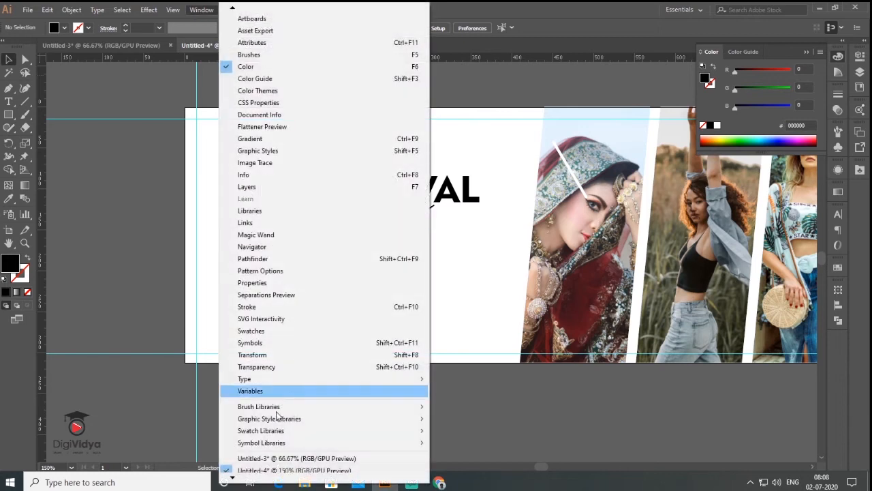
mouse_move(280, 445)
click(471, 414)
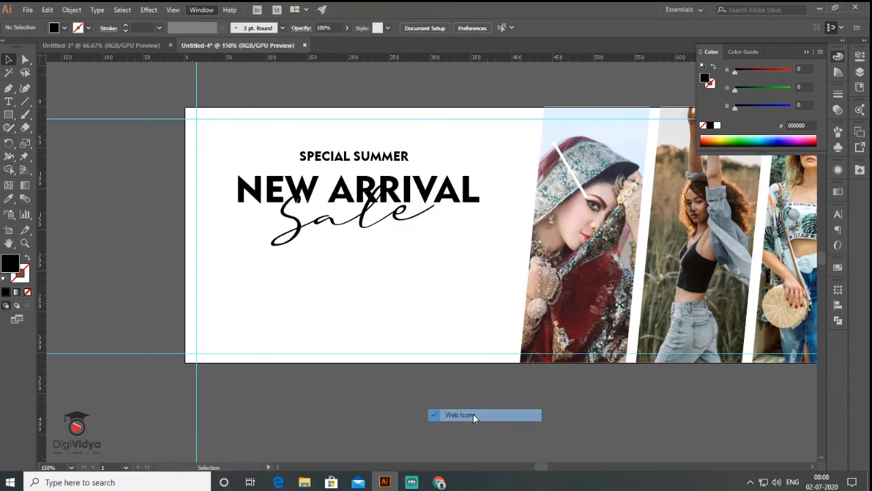
drag(752, 313, 266, 399)
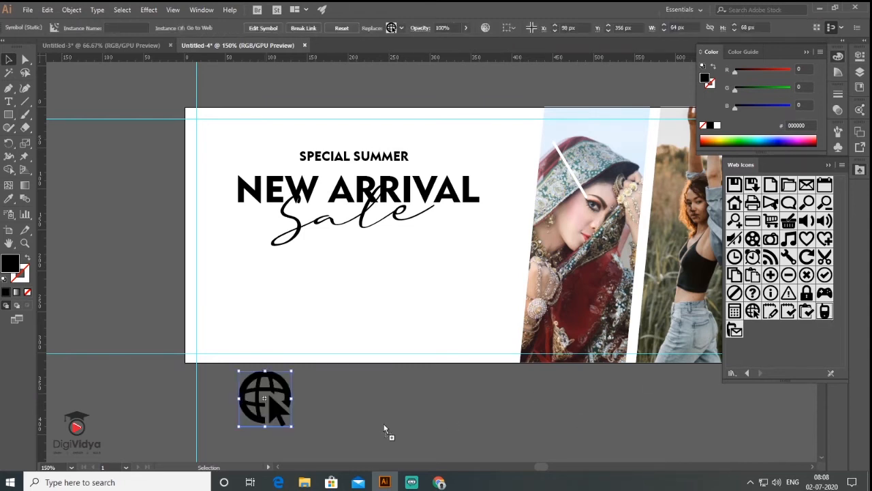
drag(158, 400, 224, 396)
Expand the phone and globe icons, shrink them, and position them on the contact row.
shift+click(276, 409)
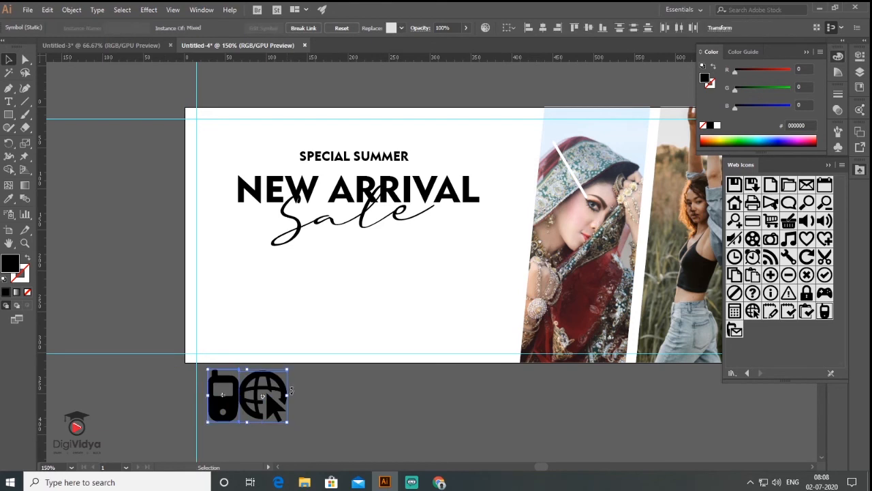
click(72, 10)
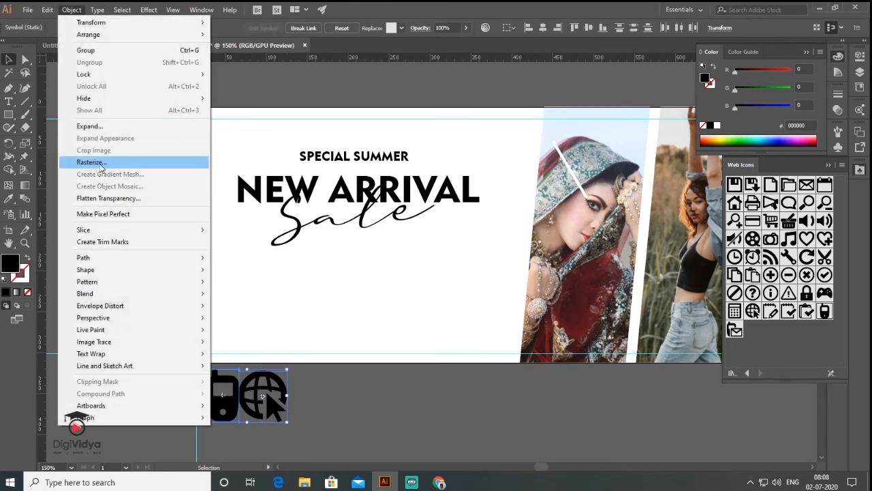
click(106, 130)
click(410, 305)
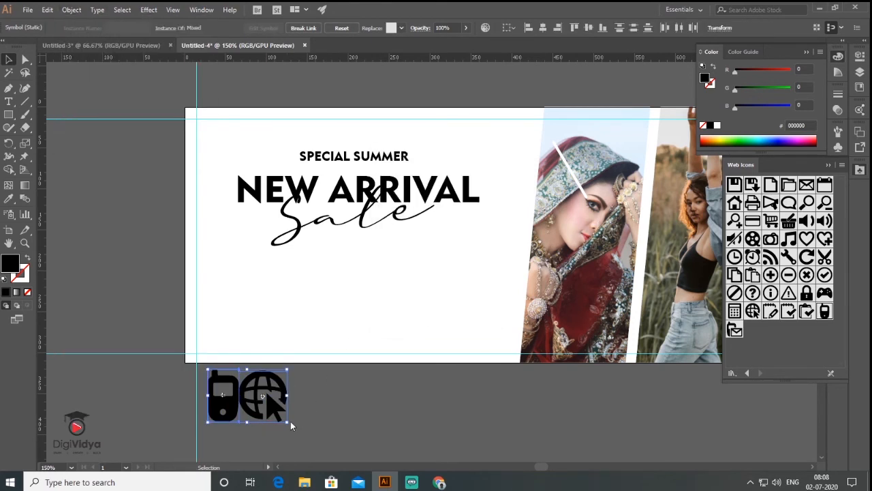
drag(286, 421, 376, 287)
click(288, 311)
drag(251, 287, 268, 286)
click(380, 397)
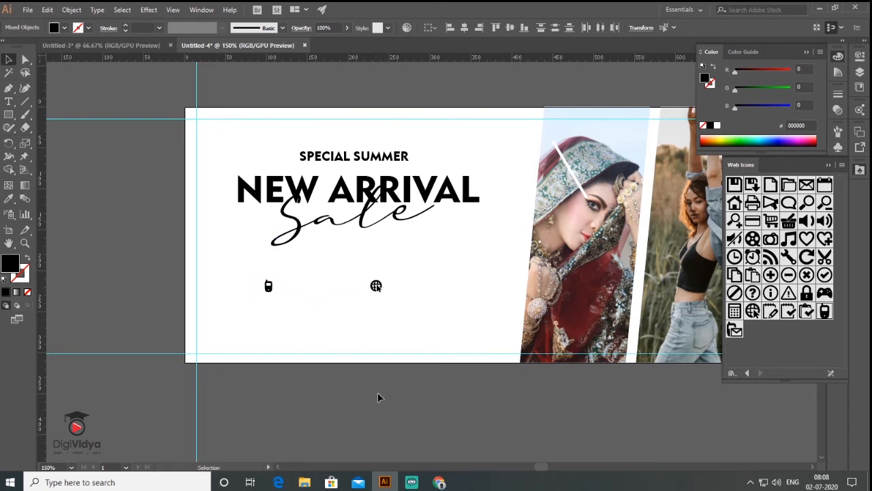
Add the phone number in heavy Geometr415 beside the phone icon.
key(t)
click(287, 404)
key(Escape)
click(431, 28)
click(431, 70)
drag(333, 395, 420, 288)
click(346, 303)
double_click(463, 288)
key(BackSpace)
key(BackSpace)
key(BackSpace)
key(BackSpace)
key(BackSpace)
key(BackSpace)
key(BackSpace)
key(BackSpace)
key(BackSpace)
key(BackSpace)
key(BackSpace)
key(BackSpace)
key(BackSpace)
text(www.digifashion.com)
key(Escape)
Centre the icons, number and web address vertically and nudge the row about 8 px left.
drag(261, 269, 487, 325)
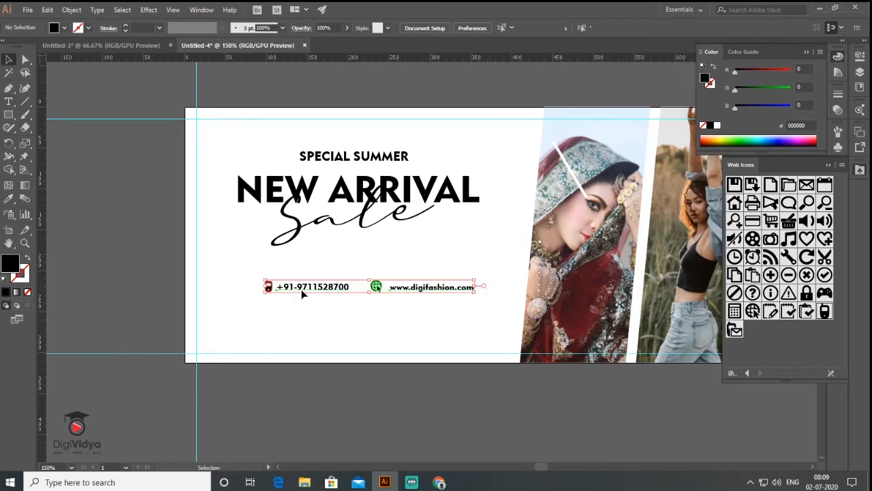
click(406, 27)
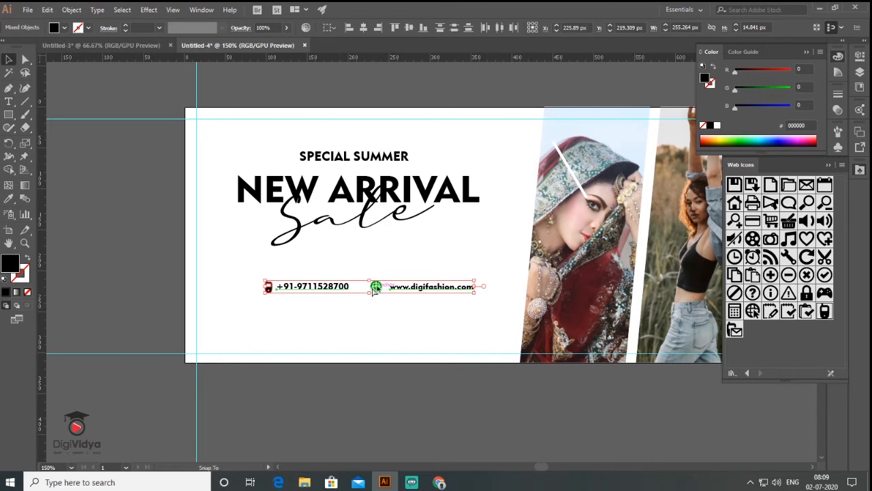
drag(372, 289, 367, 289)
click(306, 317)
Draw an outlined button rectangle below the contact row.
key(m)
drag(304, 317, 377, 332)
key(shift+x)
key(v)
Type SHOP NOW, shrink it to about 9 pt, and bring up its tracking options.
click(9, 103)
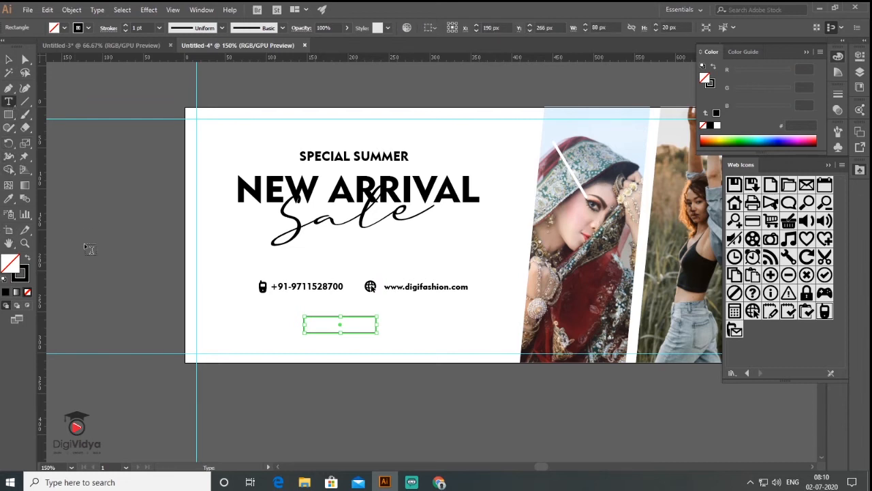
click(85, 246)
text(SHOP NOW)
click(8, 60)
drag(138, 246, 132, 241)
click(832, 169)
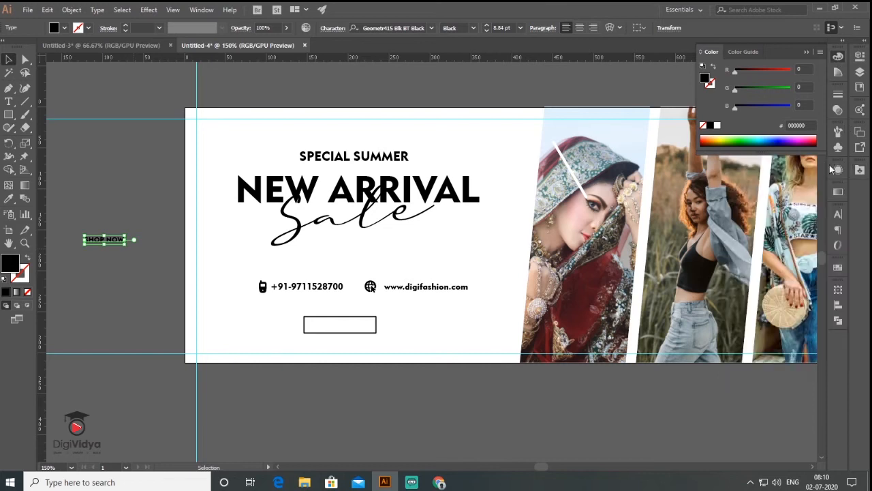
click(838, 214)
click(818, 272)
Set SHOP NOW's tracking to 200 and place it inside the button box.
click(830, 447)
drag(129, 239, 358, 324)
click(443, 374)
scroll(443, 374, down, 1)
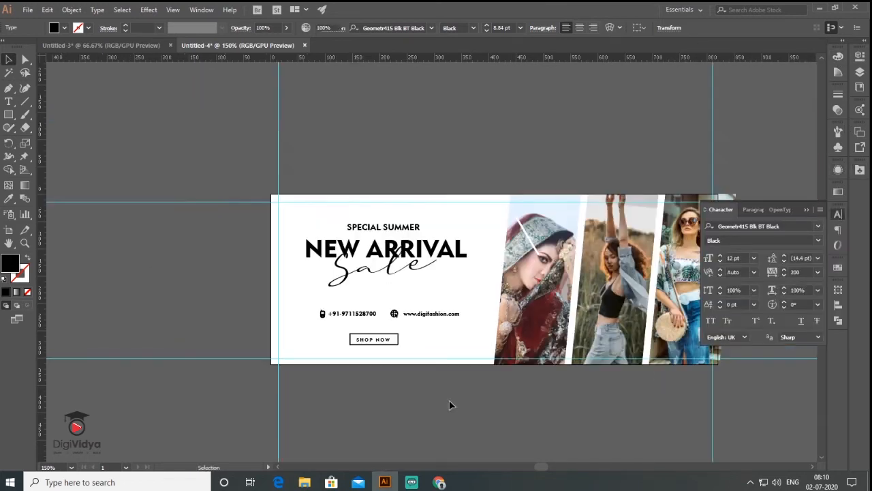
drag(376, 165, 306, 156)
scroll(299, 313, up, 1)
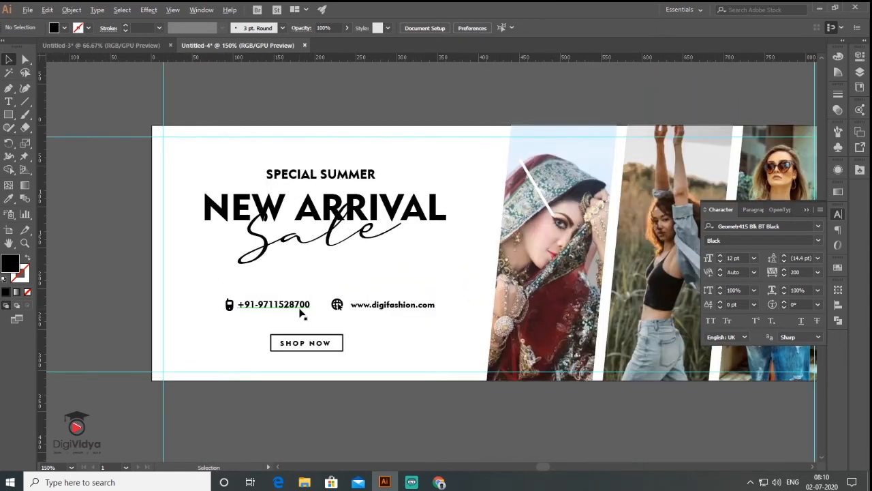
Colour SPECIAL SUMMER and Sale maroon sampled from the red dress.
click(314, 177)
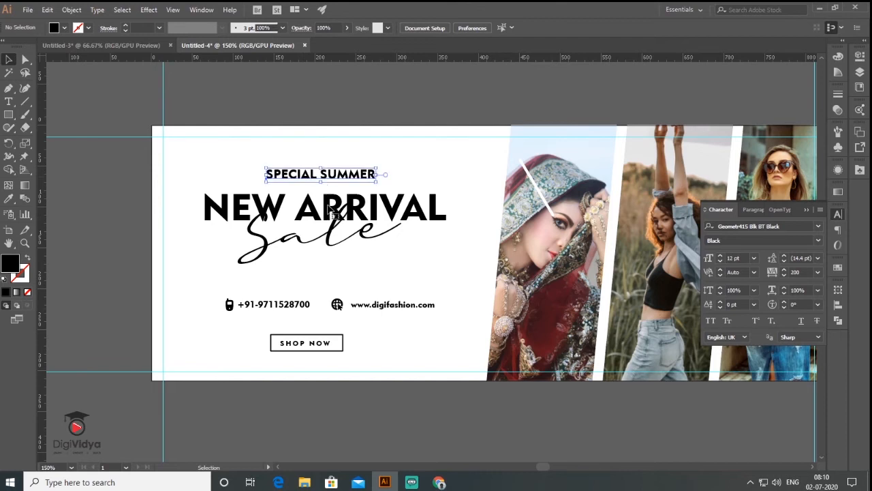
shift+click(266, 246)
click(8, 199)
click(546, 310)
click(8, 60)
click(111, 306)
click(807, 210)
Colour the NEW ARRIVAL headline with blue sampled from the jeans.
drag(445, 186, 405, 156)
click(384, 183)
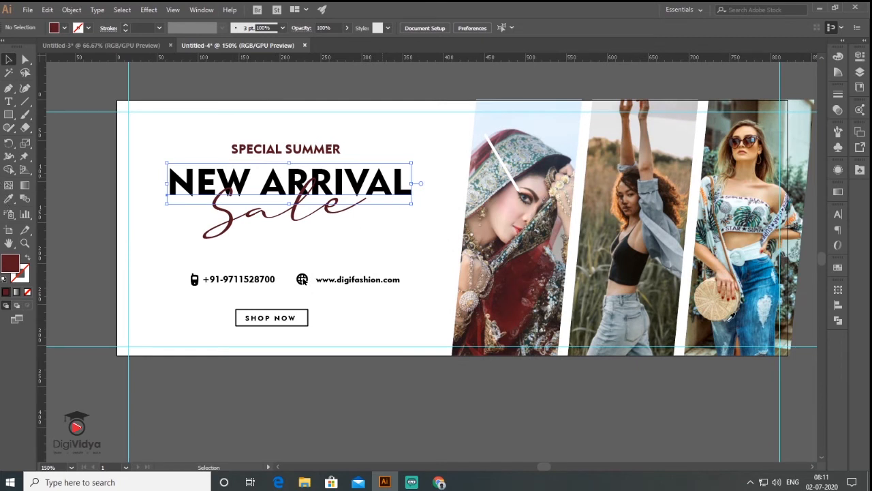
key(i)
click(751, 327)
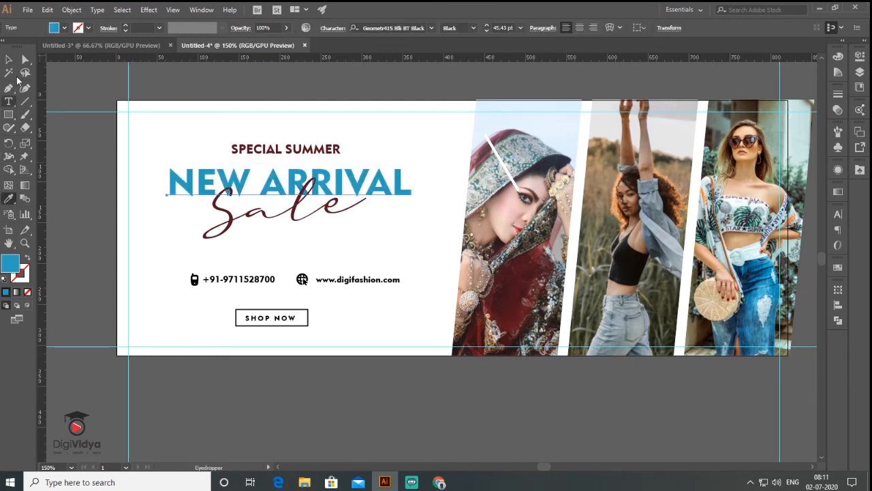
click(8, 60)
click(123, 242)
Give the whole contact line NEW ARRIVAL's blue.
drag(276, 232, 307, 230)
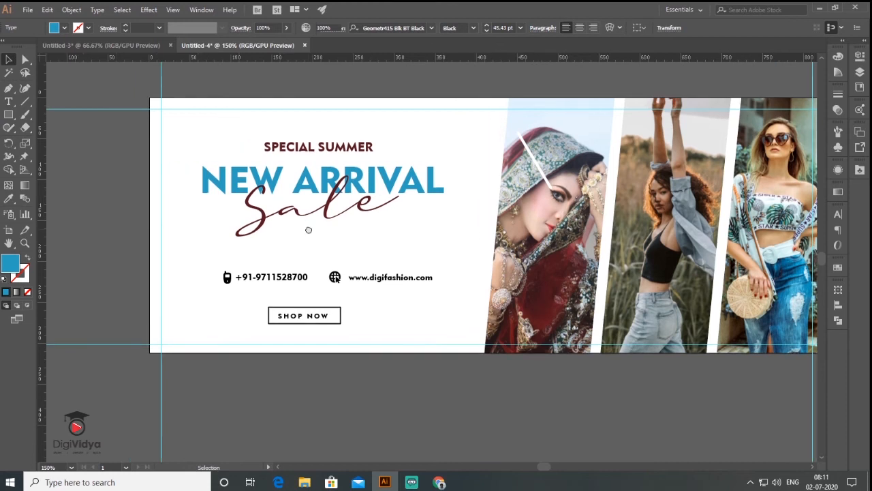
drag(376, 229, 379, 228)
drag(201, 258, 460, 297)
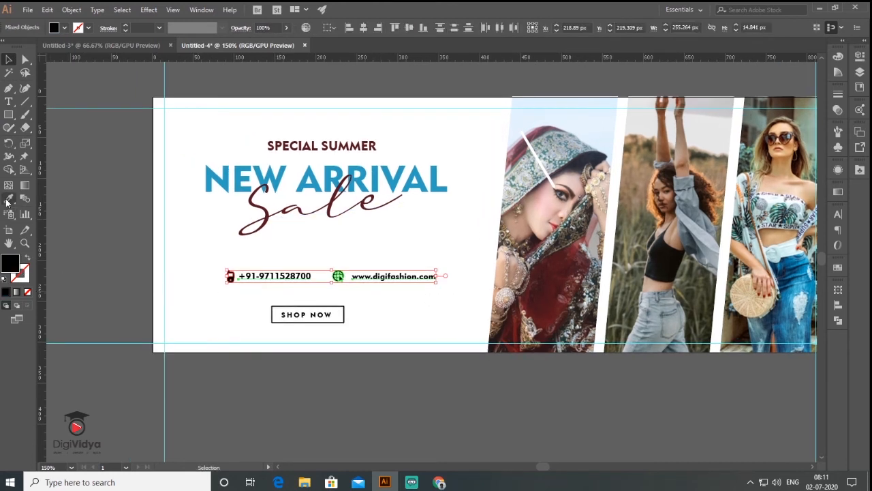
click(8, 199)
click(217, 179)
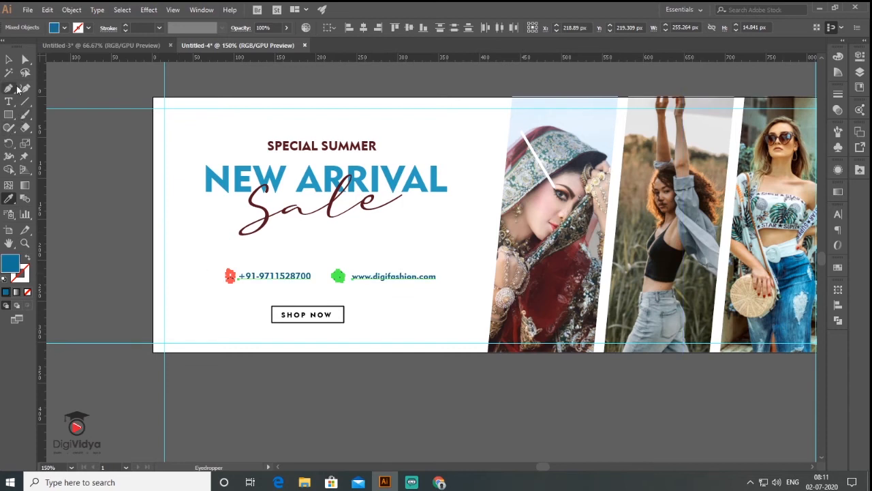
click(8, 59)
click(214, 306)
Recolour the contact line, SHOP NOW button and NEW ARRIVAL a lighter blue, keeping the box outlined.
drag(214, 325, 449, 267)
shift+click(420, 190)
click(9, 198)
click(784, 300)
click(791, 276)
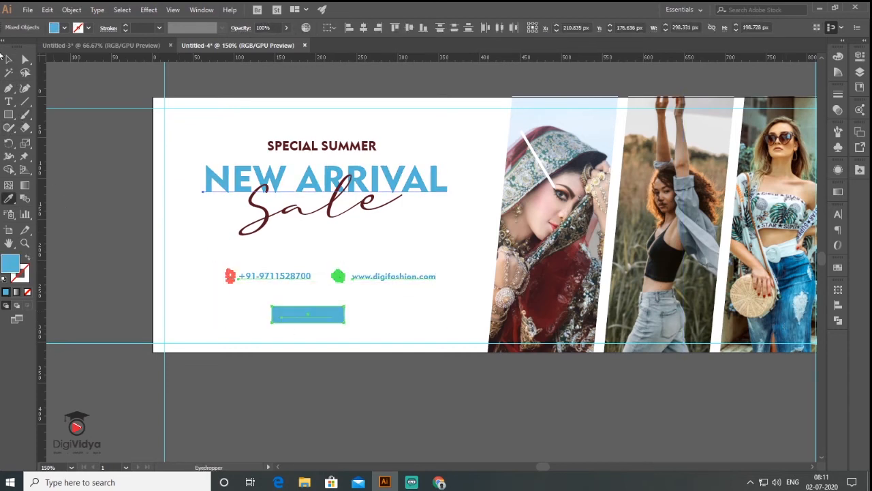
click(7, 58)
click(312, 356)
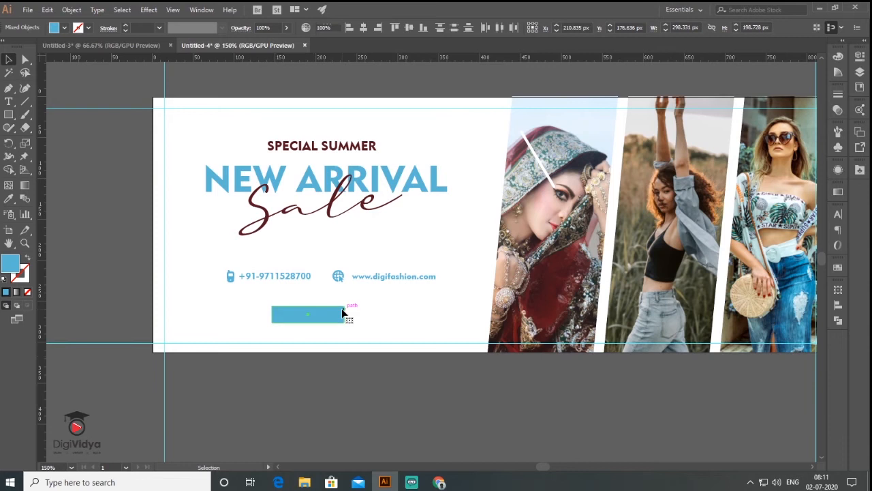
click(330, 320)
click(27, 257)
Start a new text object below the banner.
click(359, 393)
scroll(267, 159, down, 1)
click(8, 102)
click(310, 340)
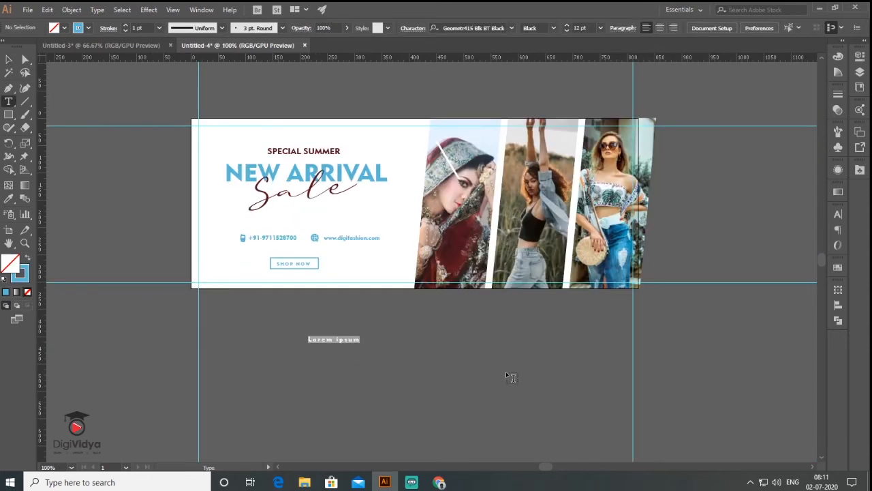
Type DIGIFASHION with tracking 0 in Roboto Thin.
text(DIGIFASHION)
key(Escape)
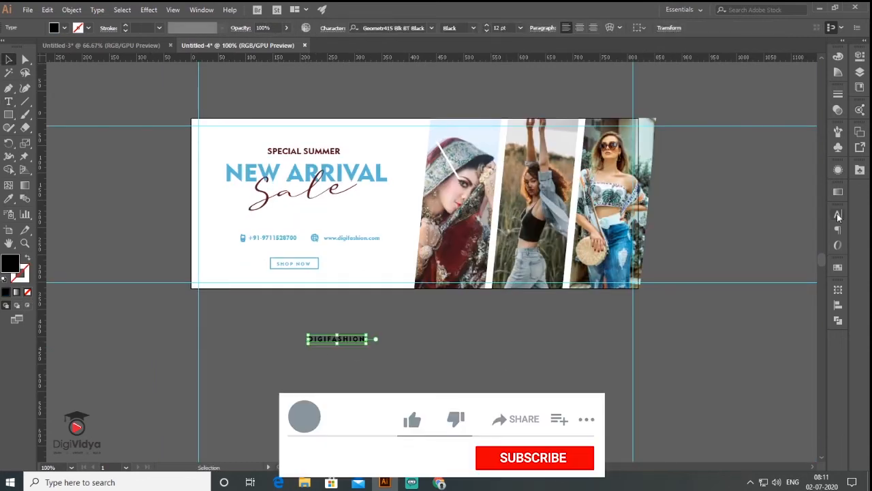
click(833, 230)
click(818, 272)
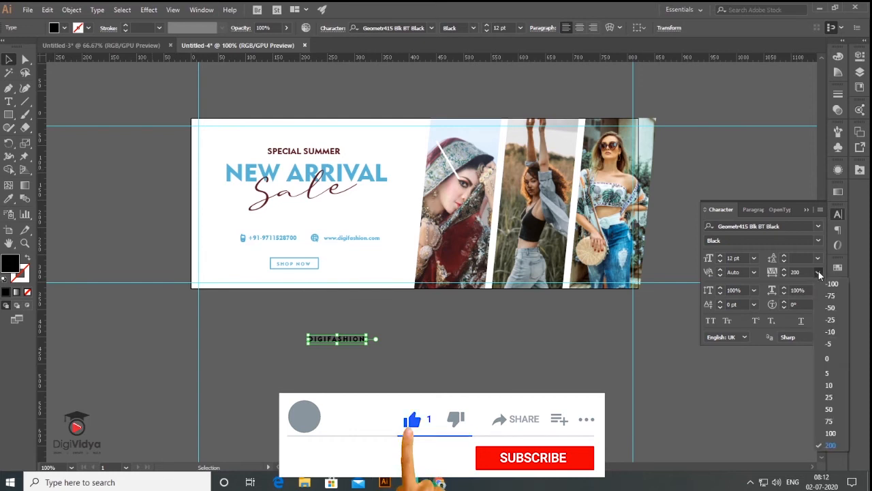
click(823, 357)
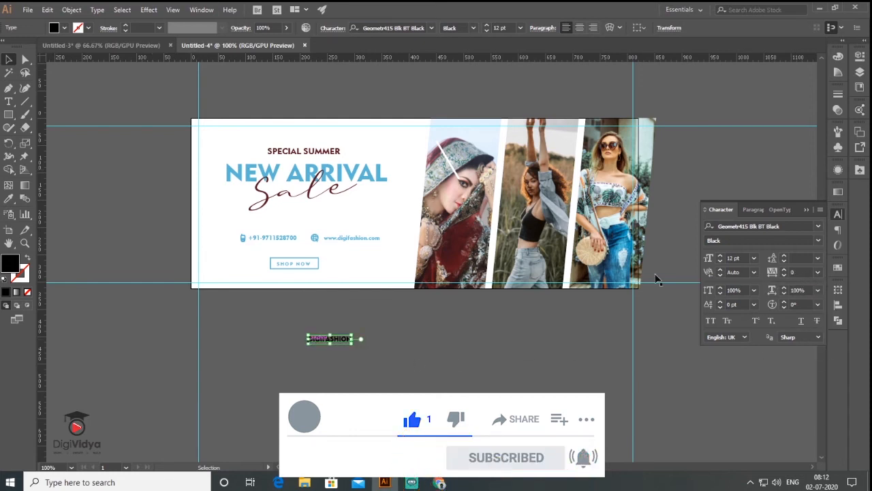
click(431, 27)
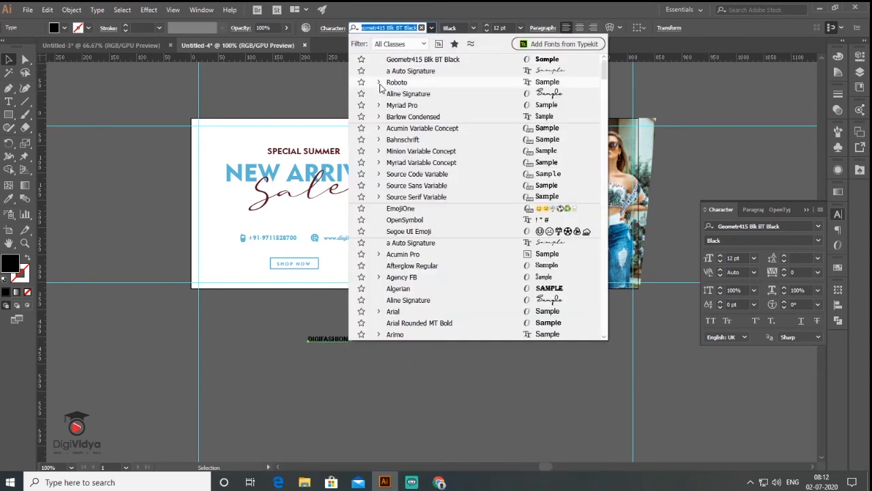
click(379, 82)
click(542, 97)
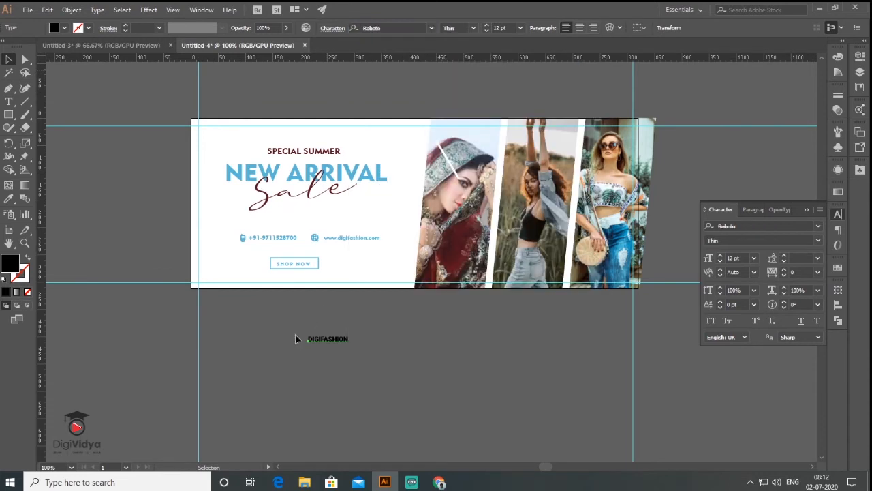
Make the FASHION part of the logo bold.
double_click(320, 339)
click(473, 28)
drag(320, 339, 607, 134)
click(462, 138)
click(9, 59)
Try white and then the jeans' blue as the logo text colour.
click(839, 57)
click(716, 125)
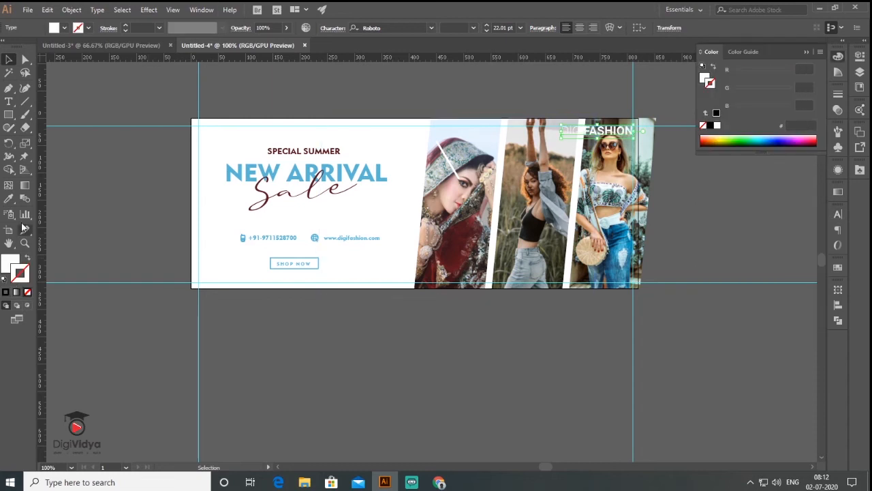
click(8, 199)
click(614, 262)
click(613, 262)
click(615, 263)
Set the logo to a black fill with no stroke and deselect it.
click(6, 292)
click(27, 258)
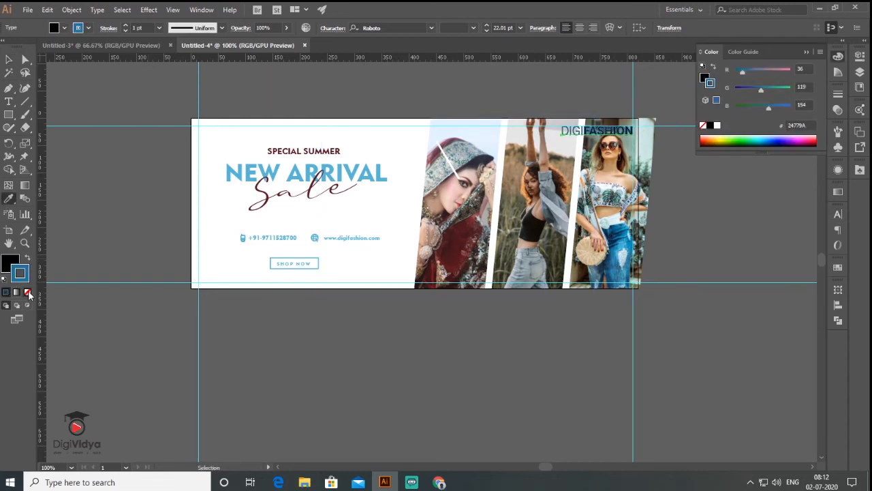
click(27, 291)
click(8, 59)
click(130, 171)
drag(272, 232, 220, 215)
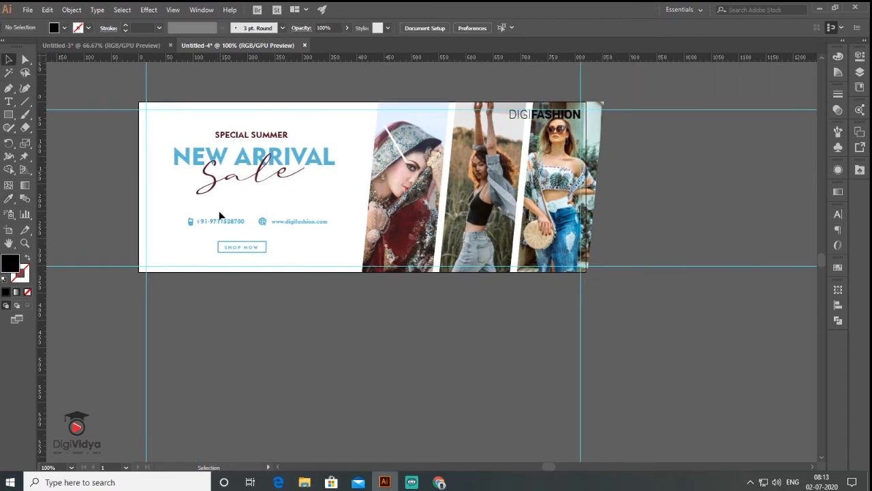
Add Artboard 2 and position it below the first banner.
click(859, 132)
click(817, 231)
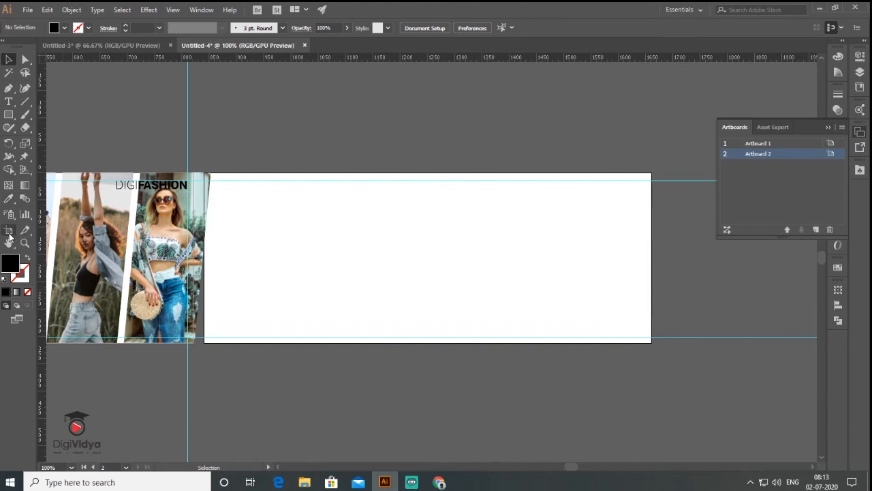
key(shift+o)
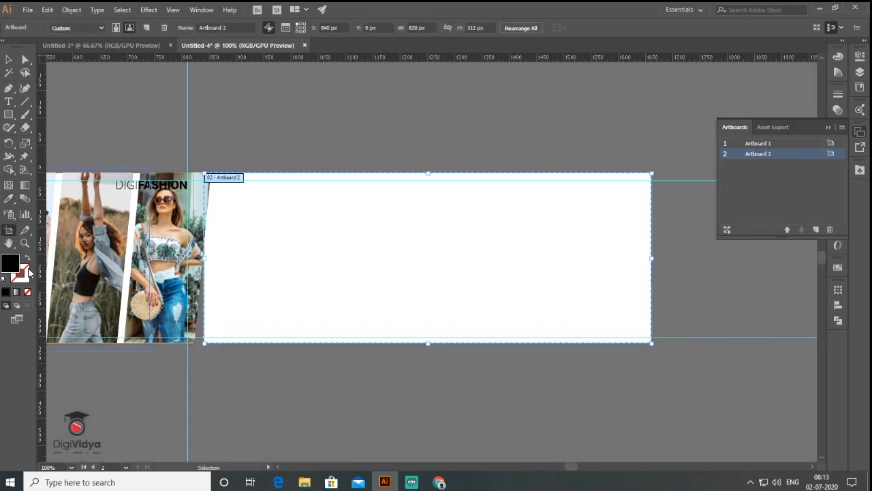
drag(361, 255, 175, 325)
click(9, 61)
drag(319, 261, 588, 224)
drag(560, 265, 559, 265)
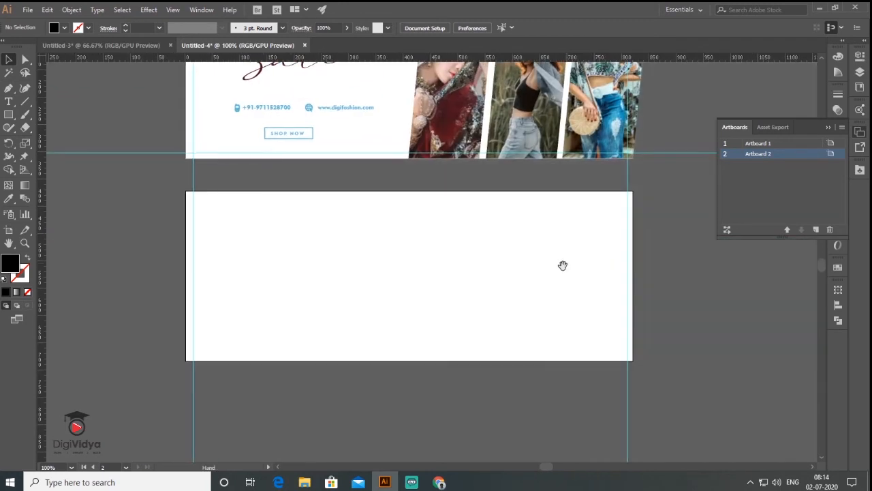
drag(563, 265, 554, 281)
Add guides and draw two tall side-by-side rectangles at the second artboard's left edge.
drag(472, 58, 478, 217)
drag(546, 58, 572, 336)
drag(576, 374, 577, 374)
key(m)
drag(175, 212, 273, 381)
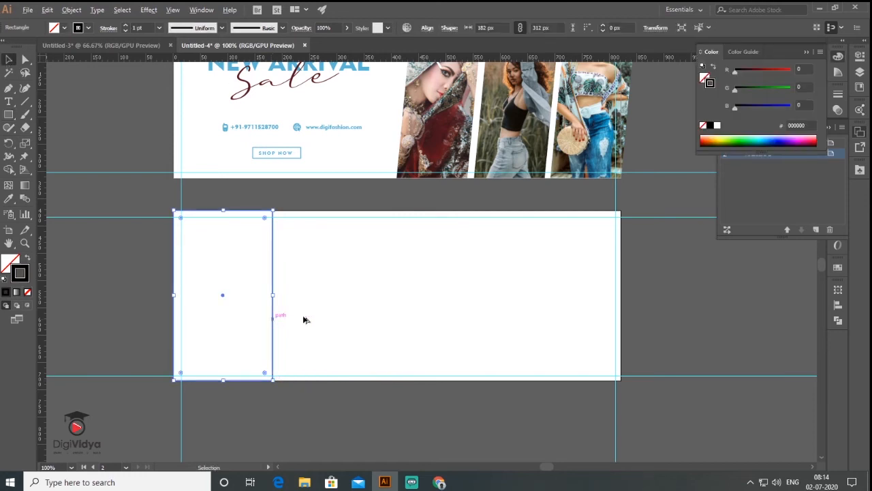
drag(273, 317, 382, 325)
Slant both rectangles by shifting their top anchor points left.
click(25, 60)
drag(393, 229, 363, 214)
key(v)
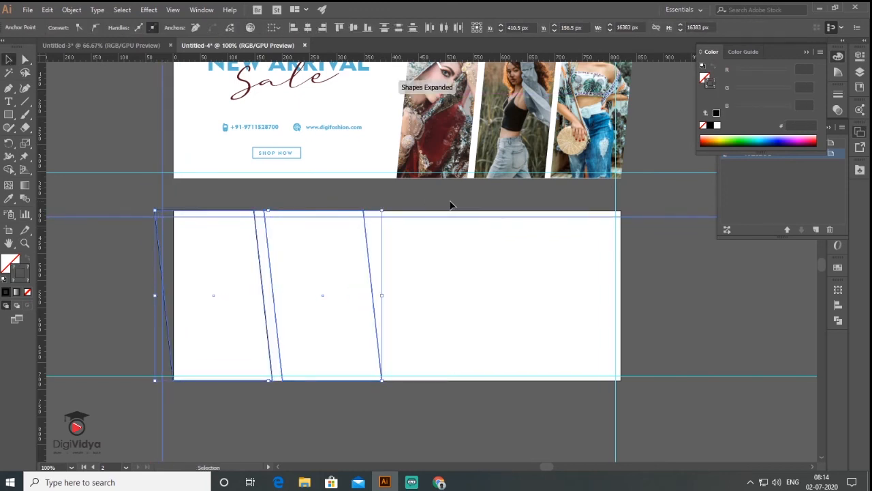
click(450, 205)
scroll(450, 204, down, 2)
Place the beach and red-hat photos from the Desktop and shrink them down.
click(28, 9)
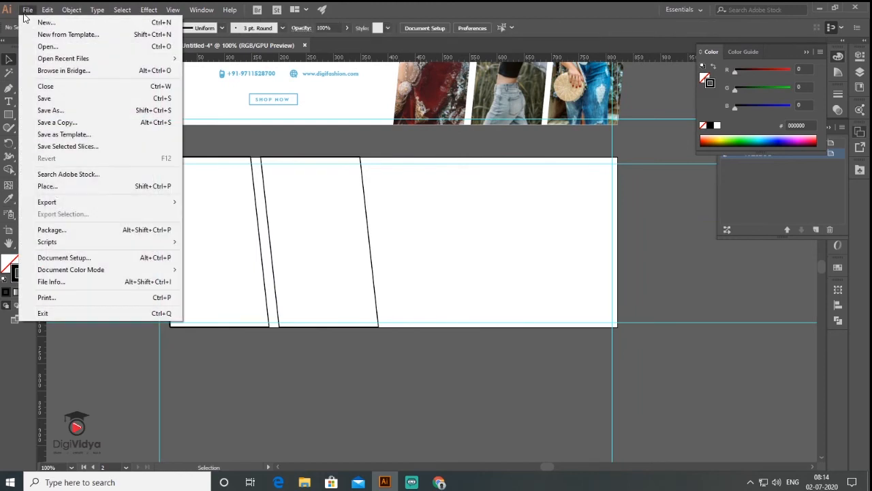
click(66, 188)
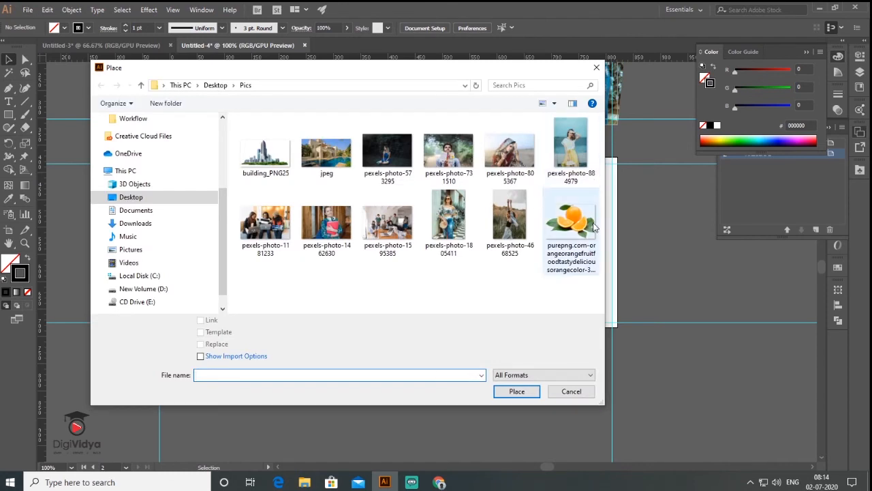
click(215, 85)
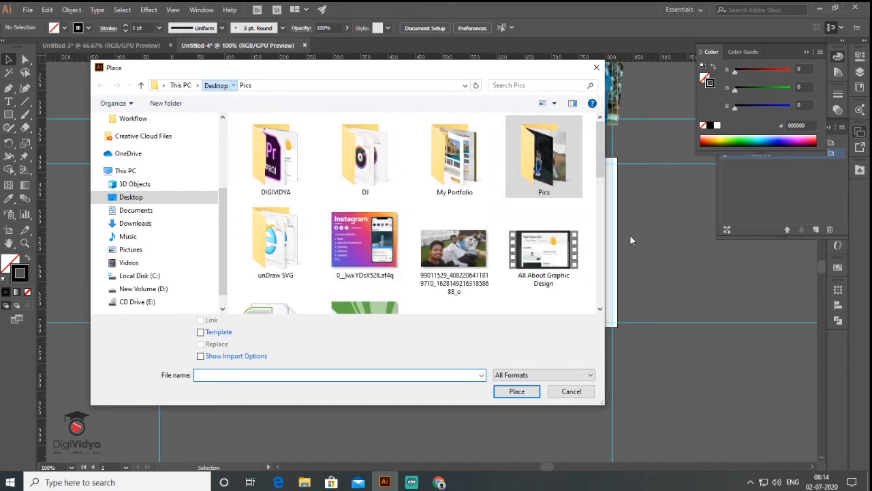
drag(601, 169, 601, 246)
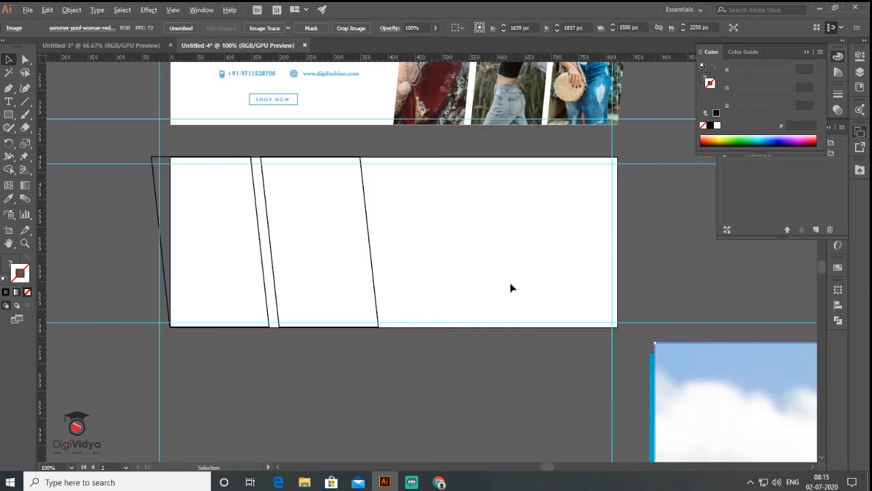
scroll(511, 284, down, 1)
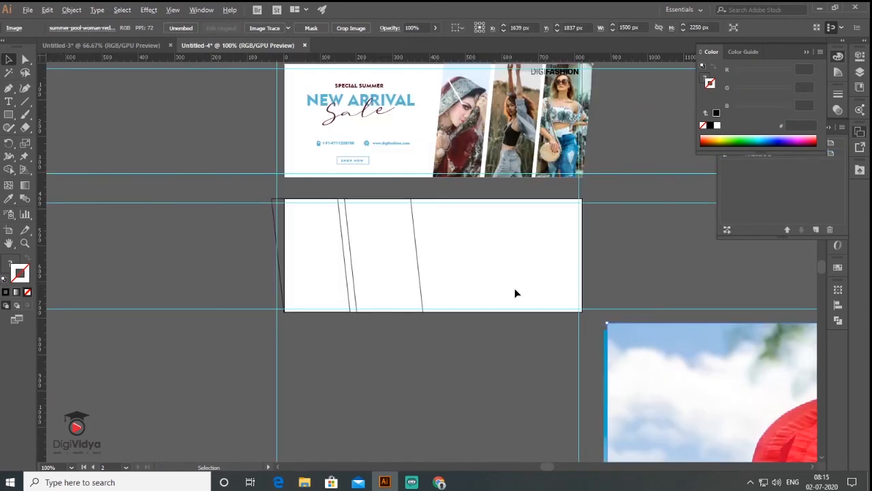
scroll(515, 293, down, 3)
drag(674, 346, 485, 178)
shift+click(434, 443)
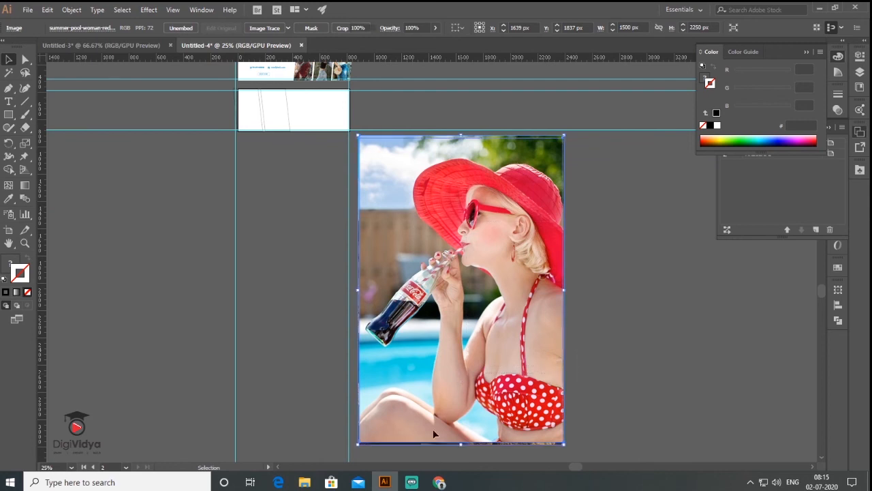
drag(361, 446, 498, 144)
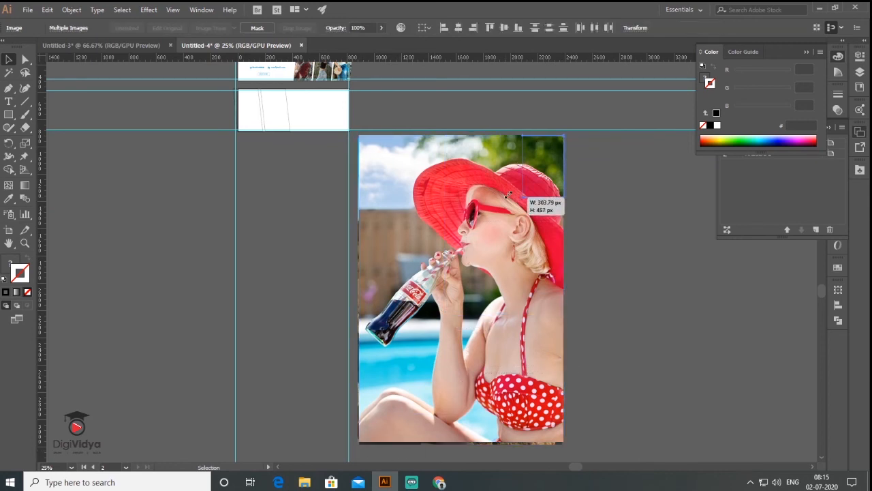
Send the red-hat photo to back, size it to the second slanted panel, and clip it there.
right_click(360, 214)
mouse_move(383, 304)
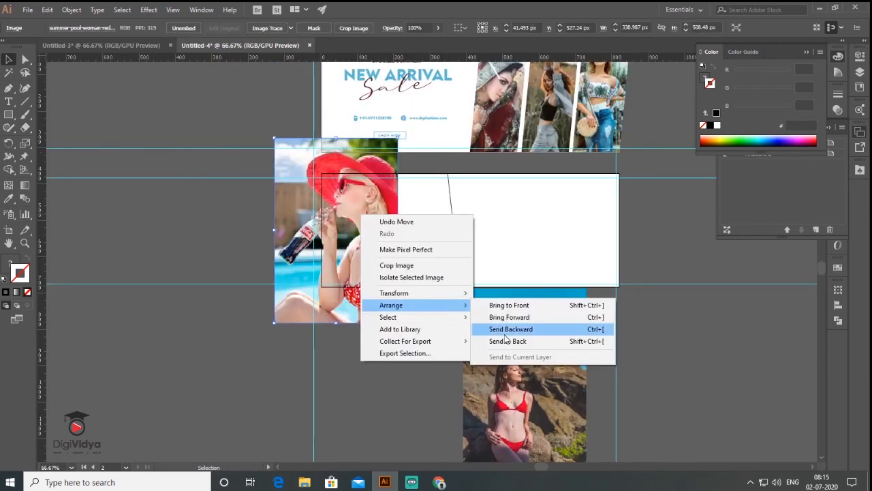
click(506, 340)
drag(338, 312, 352, 358)
drag(288, 369, 310, 360)
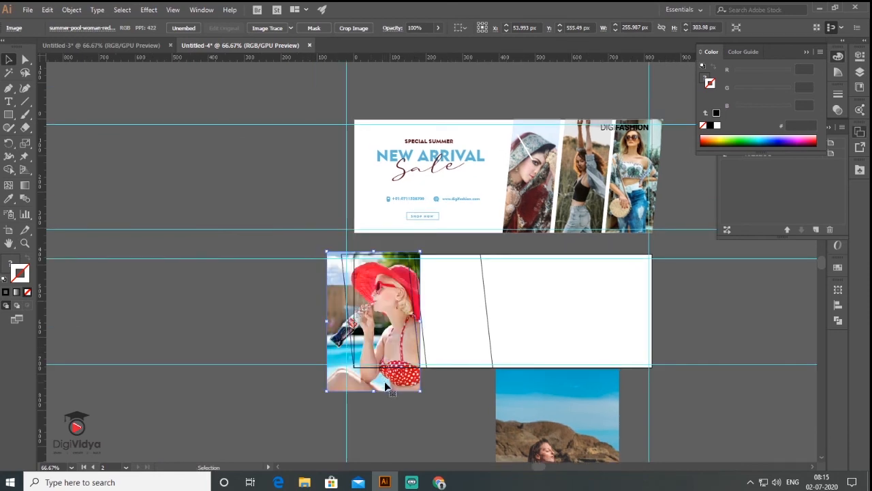
drag(384, 380, 460, 362)
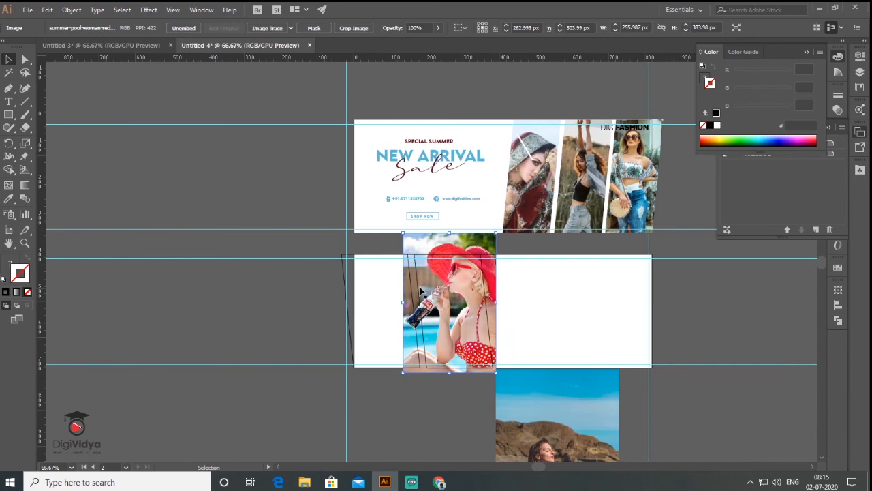
shift+click(417, 285)
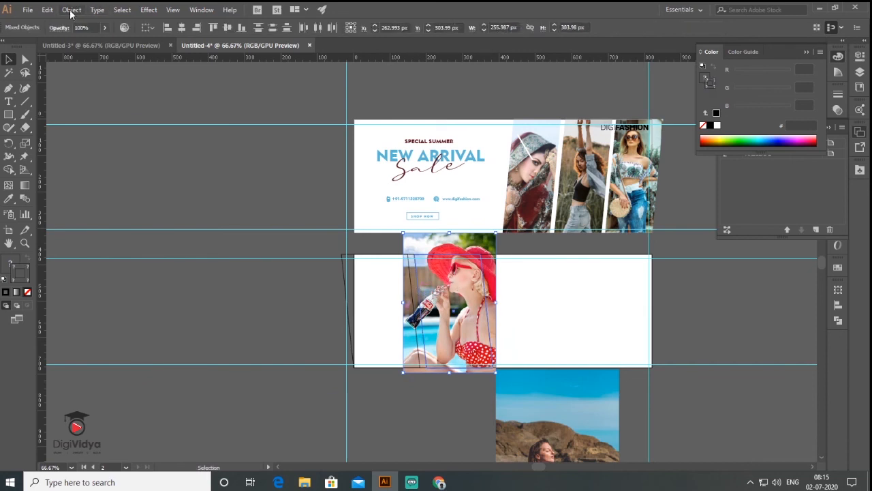
click(71, 10)
mouse_move(140, 382)
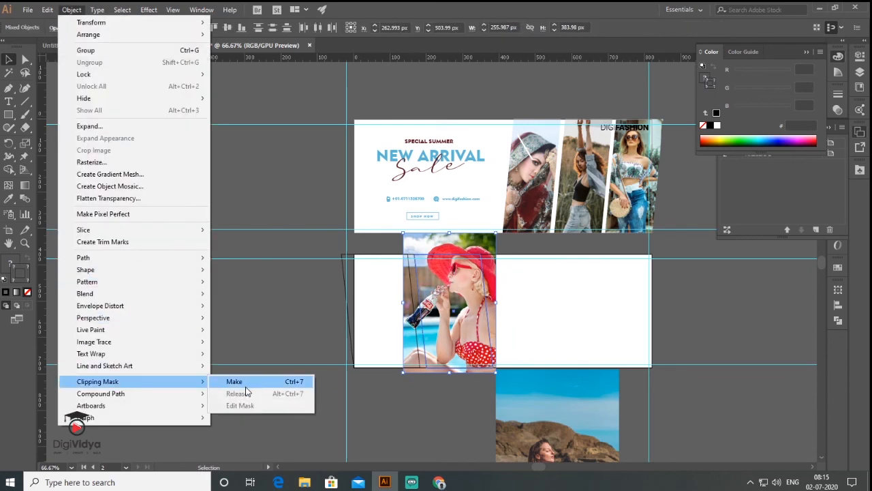
click(245, 384)
Send the beach photo behind, position it over the first slanted panel, and clip it there.
drag(560, 449, 377, 322)
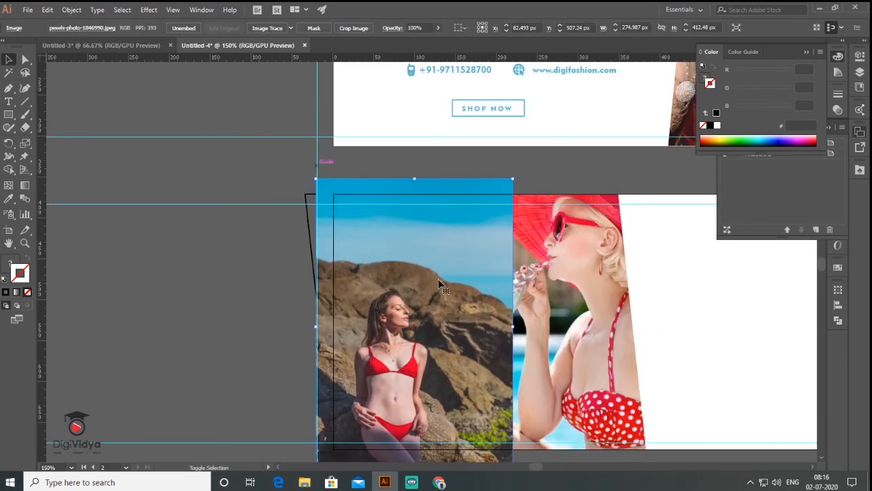
right_click(439, 281)
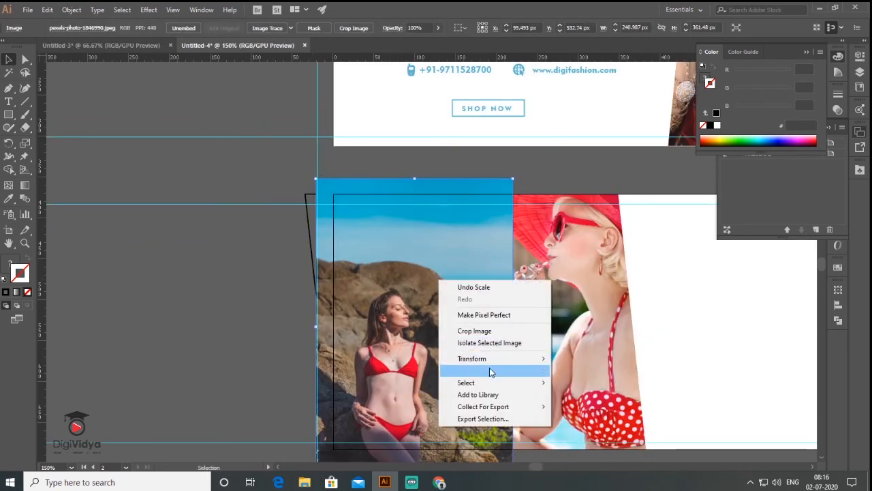
mouse_move(491, 370)
click(593, 406)
drag(373, 182, 359, 182)
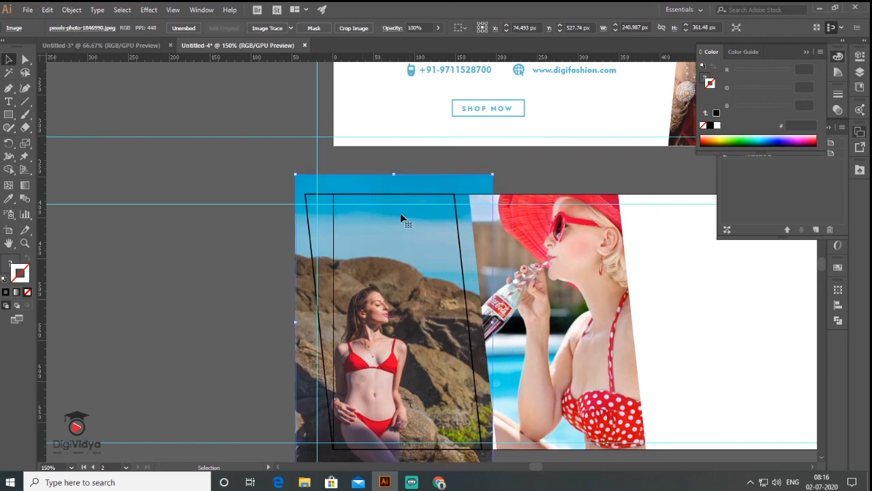
drag(411, 188, 411, 171)
shift+click(306, 224)
click(72, 10)
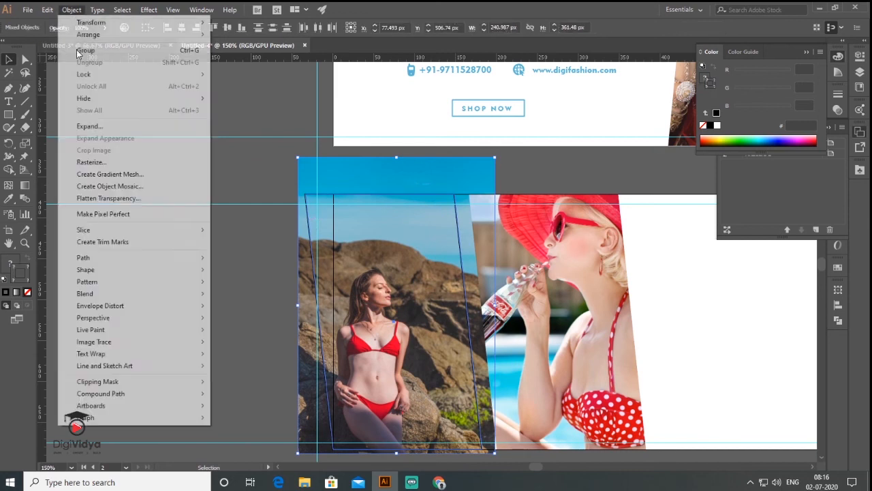
mouse_move(164, 381)
click(219, 381)
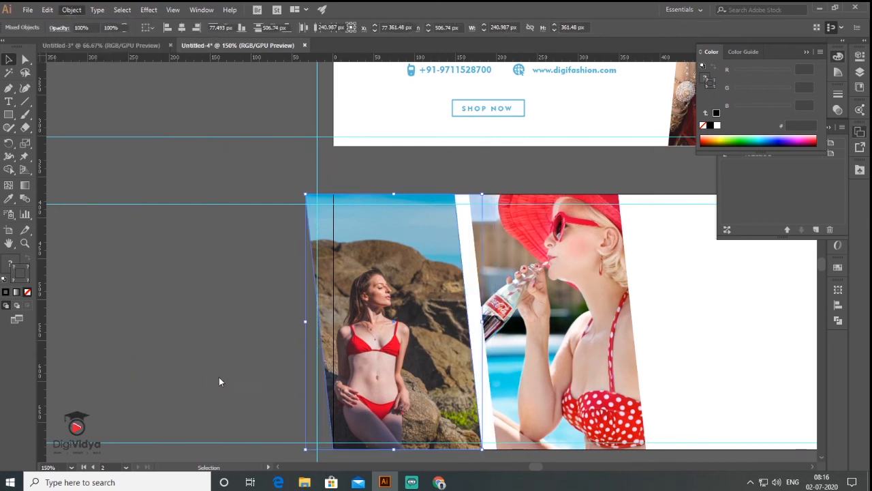
click(175, 309)
scroll(172, 307, down, 2)
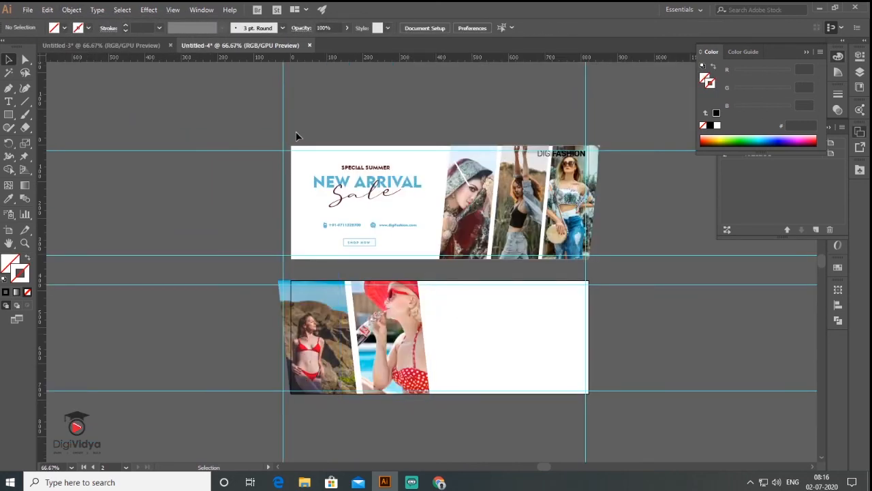
Duplicate the first banner's text group onto the second banner's right side.
drag(426, 259, 311, 162)
drag(448, 272, 512, 324)
key(Up)
key(Up)
key(Up)
key(Up)
key(Up)
key(Up)
click(704, 332)
scroll(518, 351, up, 1)
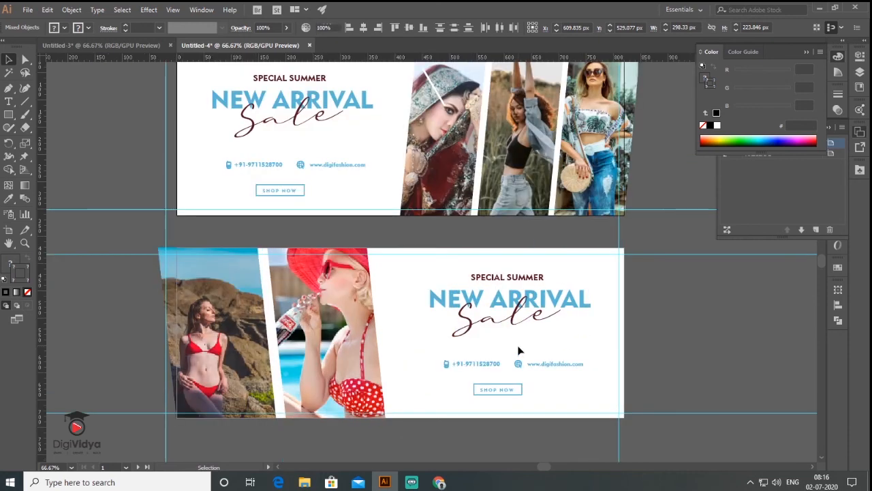
Recolour the copied contacts and shop-now button coral red with the Eyedropper.
double_click(501, 280)
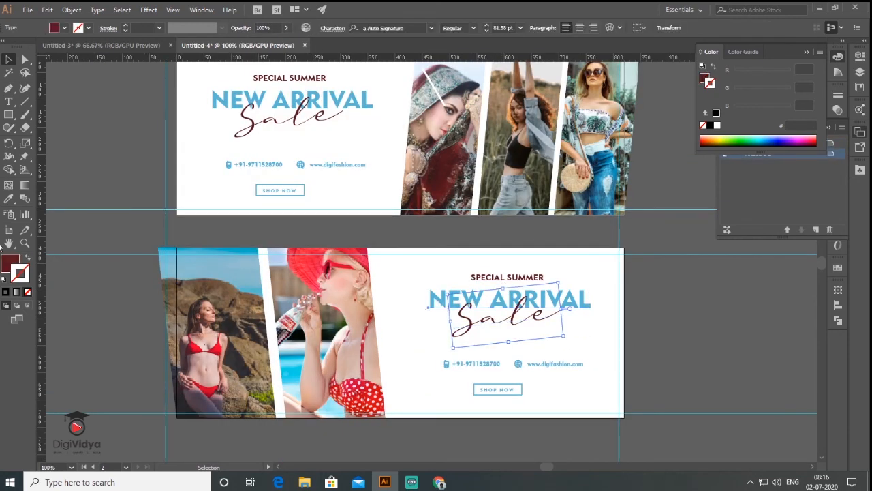
click(484, 325)
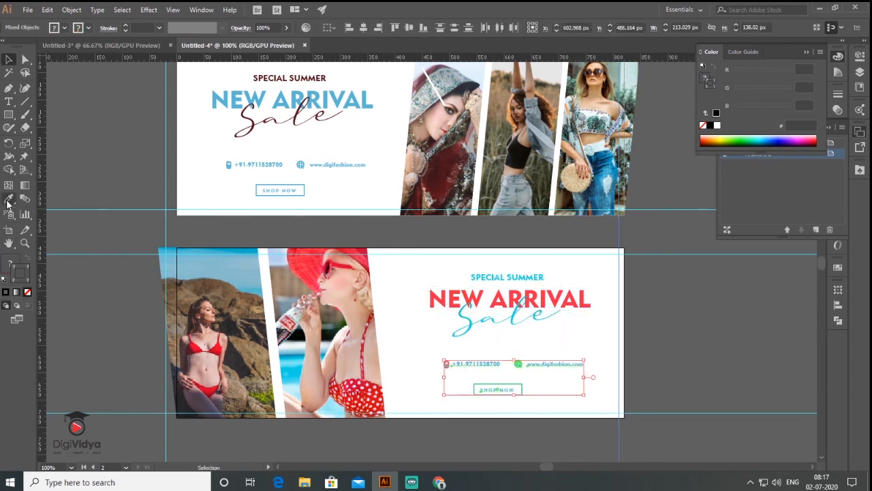
click(9, 200)
click(308, 264)
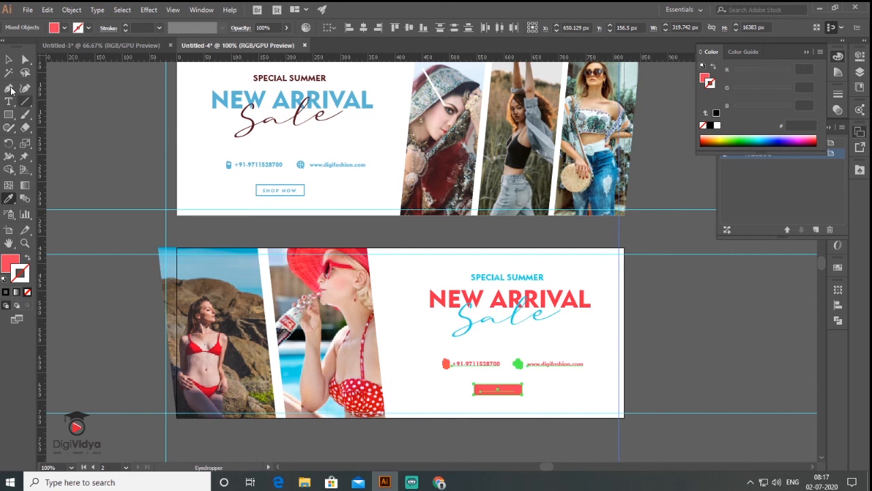
click(8, 59)
click(109, 134)
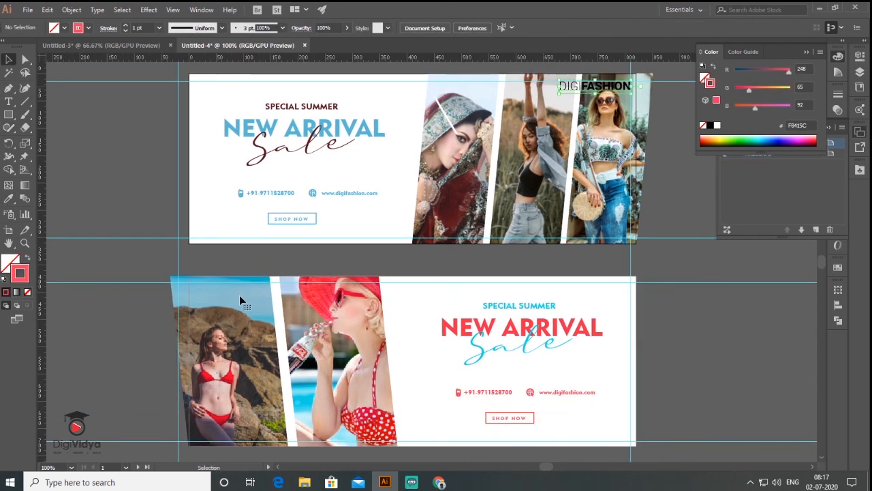
Duplicate the DIGIFASHION logo beside the banner, undoing a stray copy and guide move.
drag(239, 295, 234, 294)
key(ctrl+z)
drag(178, 220, 195, 196)
key(ctrl+z)
click(622, 92)
drag(655, 232, 665, 259)
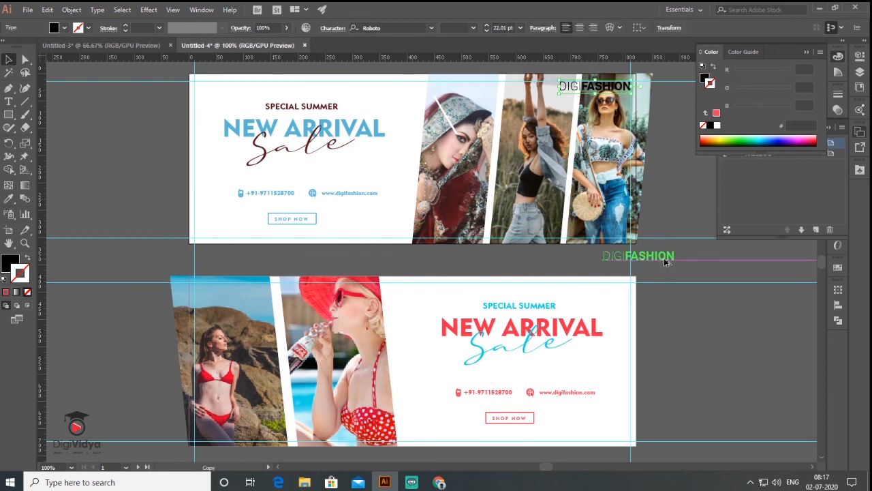
Bring the DIGIFASHION logo copy to front and place it at the second banner's top left.
right_click(664, 259)
mouse_move(794, 414)
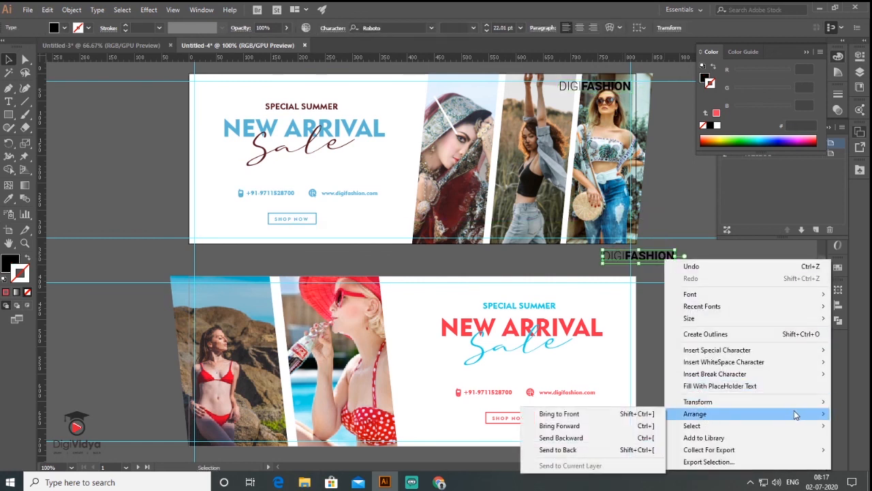
click(614, 414)
drag(661, 258, 248, 287)
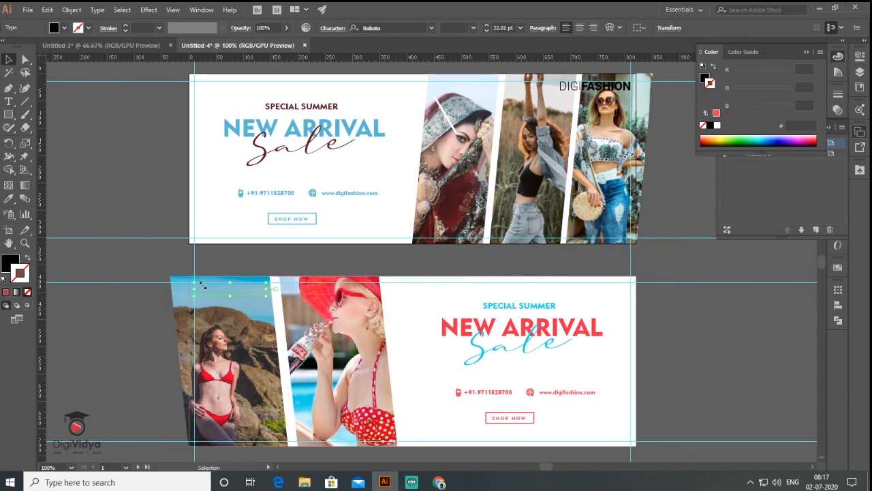
click(718, 327)
mouse_move(518, 257)
mouse_down()
mouse_move(528, 255)
mouse_move(516, 257)
mouse_up()
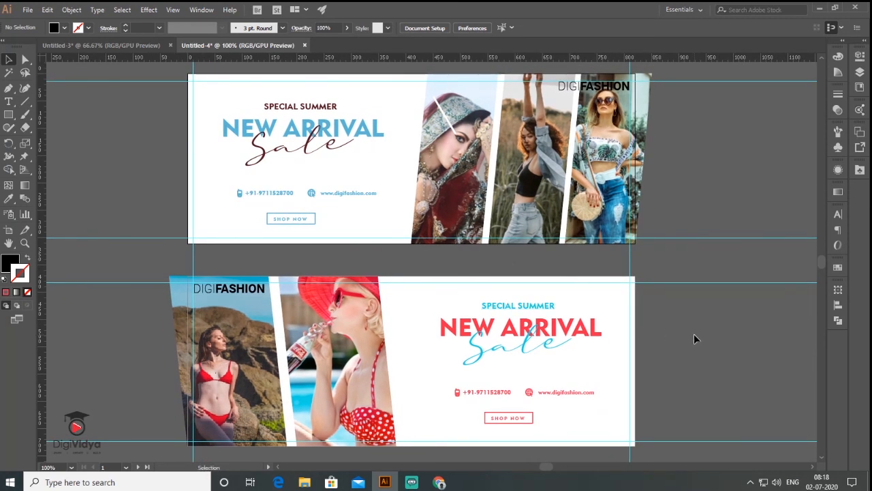